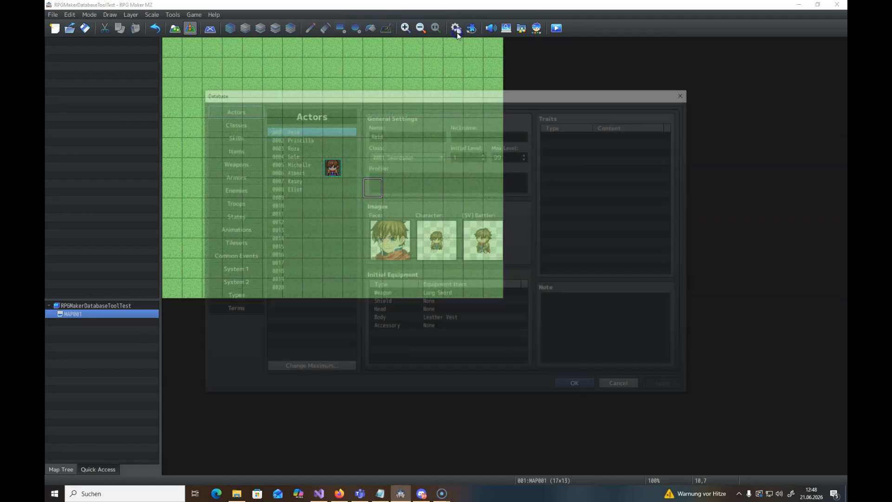
# Review the actor entries and the Potion item in the project database, and close the database
pyautogui.click(290, 140)
pyautogui.click(287, 156)
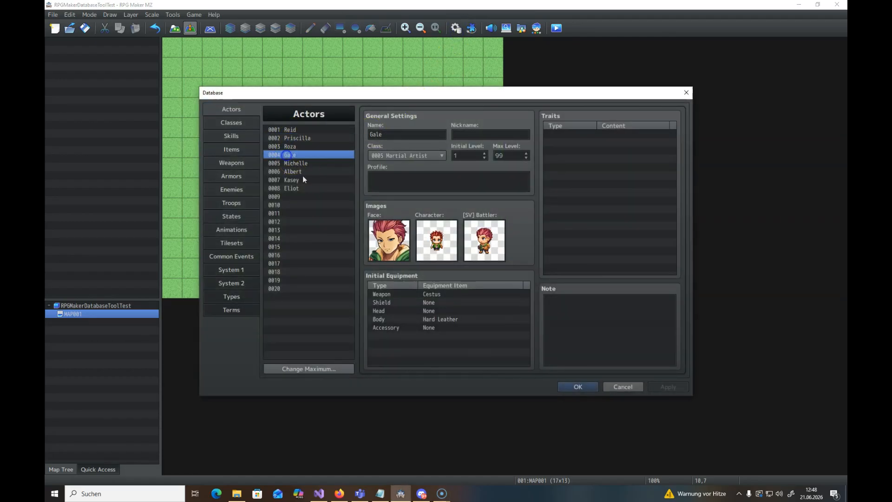
pyautogui.click(294, 182)
pyautogui.click(291, 187)
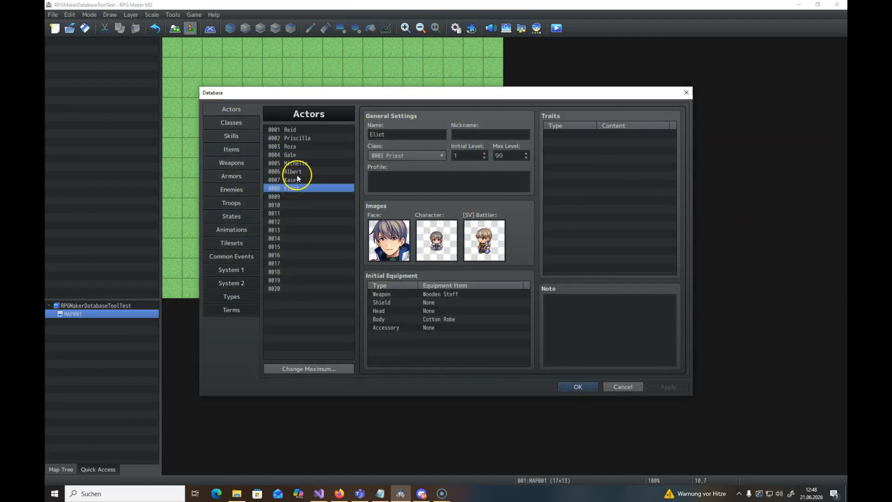
pyautogui.click(303, 129)
pyautogui.click(295, 163)
pyautogui.click(296, 196)
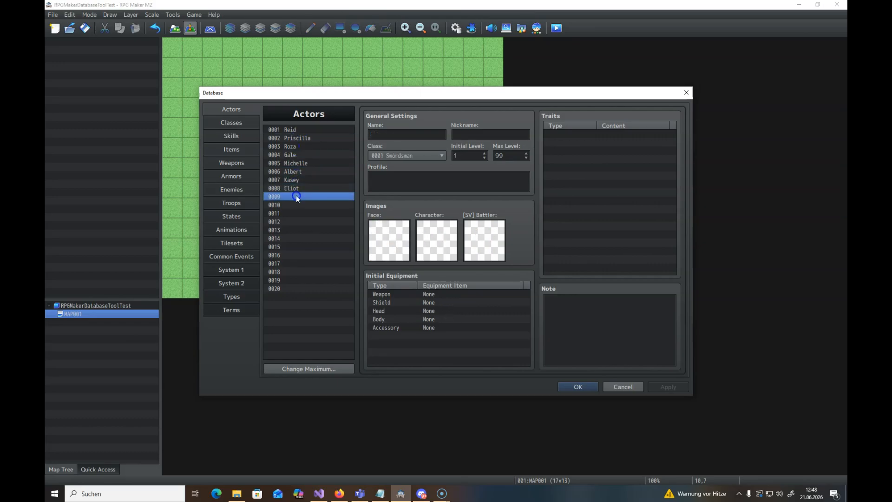
pyautogui.click(297, 130)
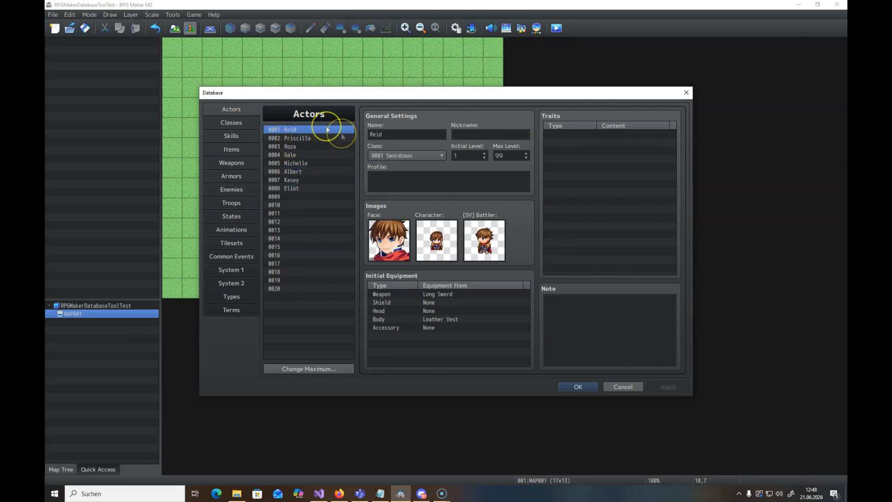
pyautogui.click(237, 149)
pyautogui.click(292, 180)
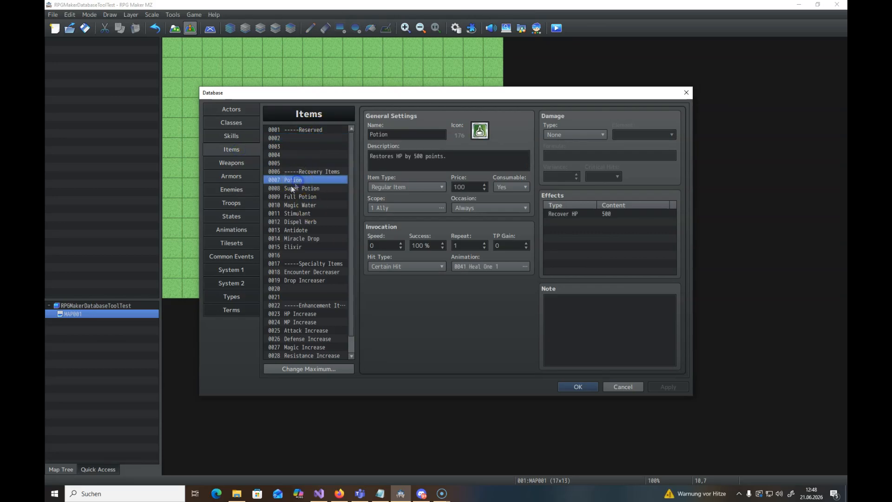
pyautogui.click(233, 109)
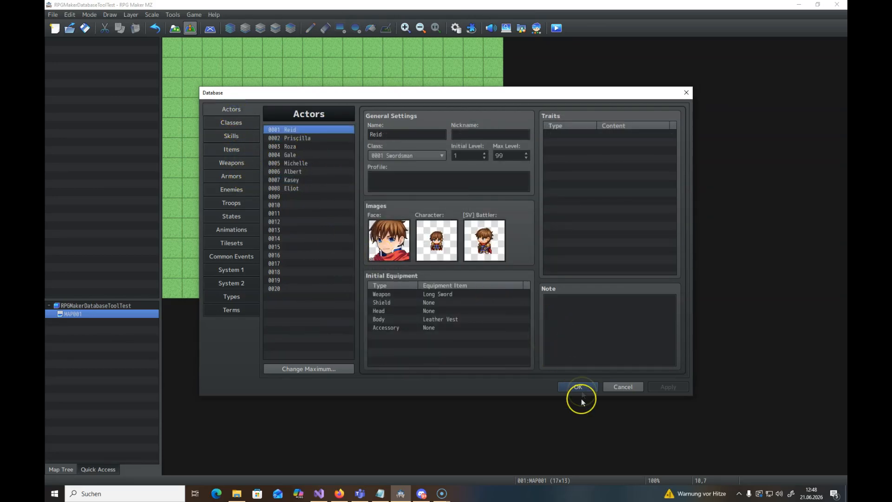
pyautogui.click(575, 388)
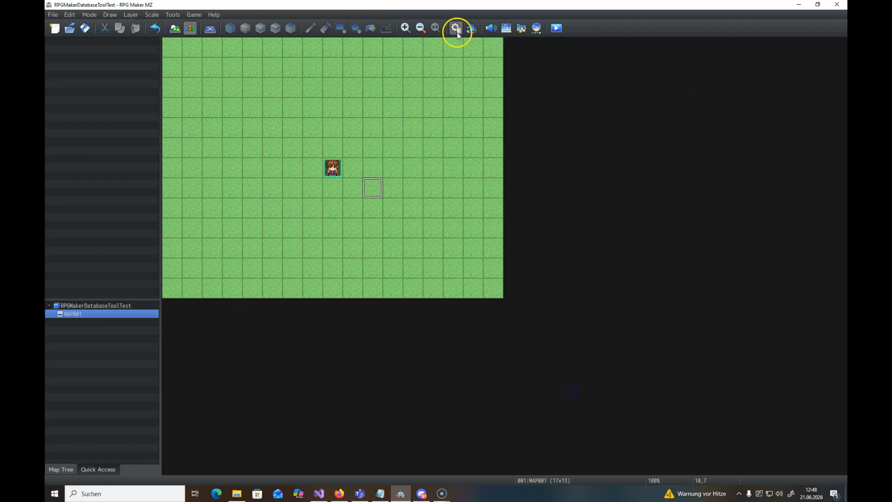
# Create an event on map tile 10,6 with a Control Switches command that turns switch 0001 TEST ON
pyautogui.doubleClick(371, 171)
pyautogui.doubleClick(487, 193)
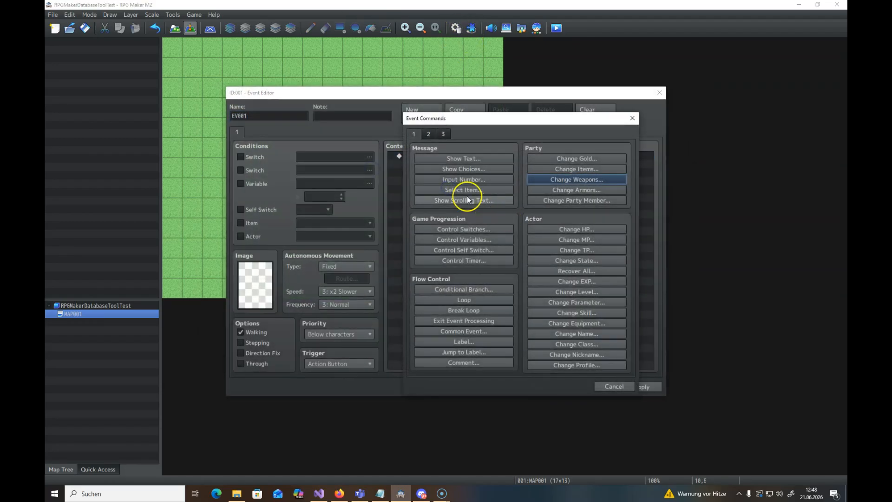
pyautogui.click(456, 228)
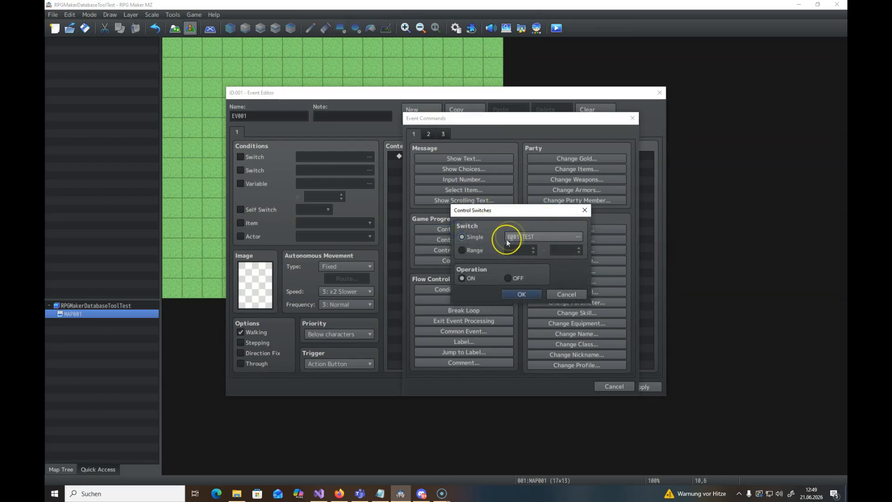
pyautogui.click(521, 238)
pyautogui.click(498, 360)
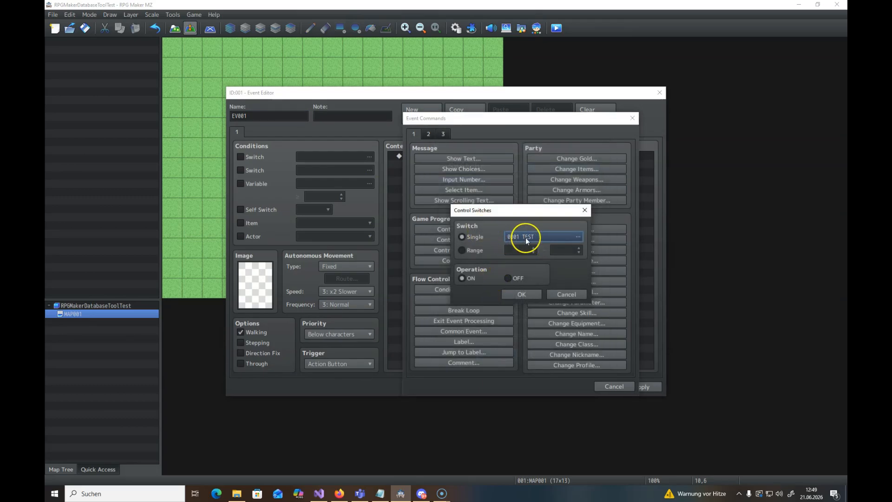
pyautogui.click(521, 294)
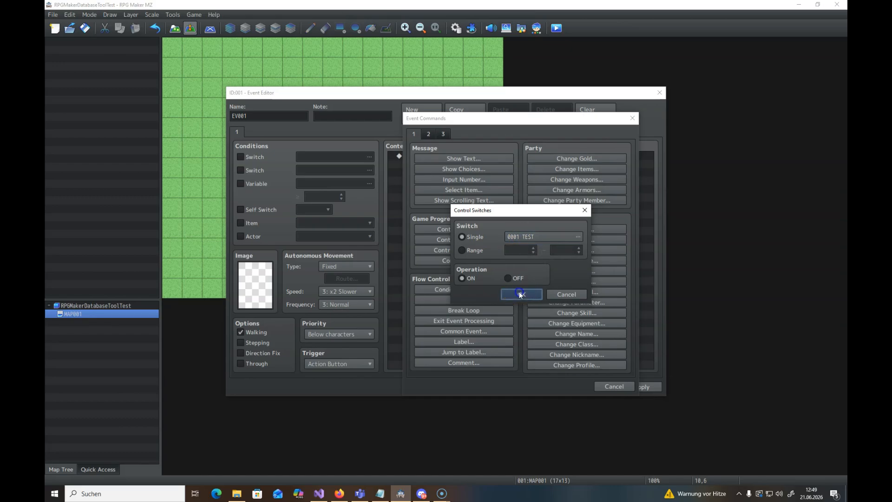
# Add a Change Weapons command to the event that increases 0001 Short Sword by a constant of 1
pyautogui.doubleClick(452, 166)
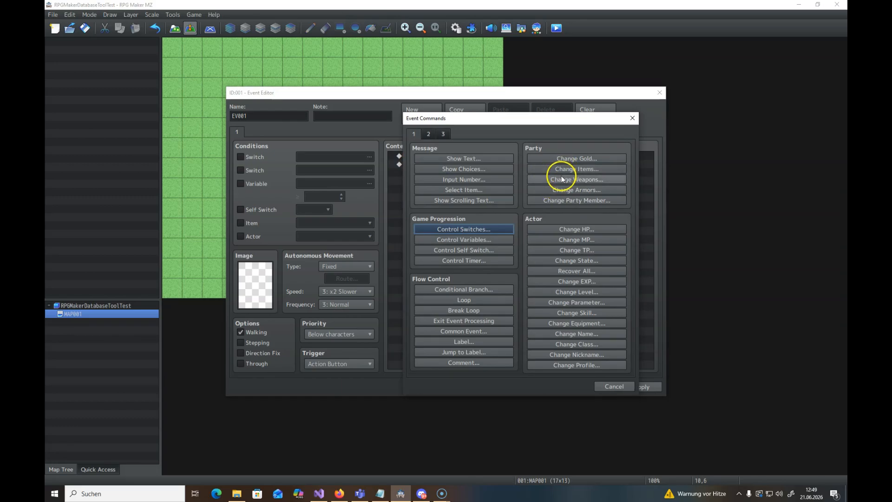
pyautogui.click(560, 179)
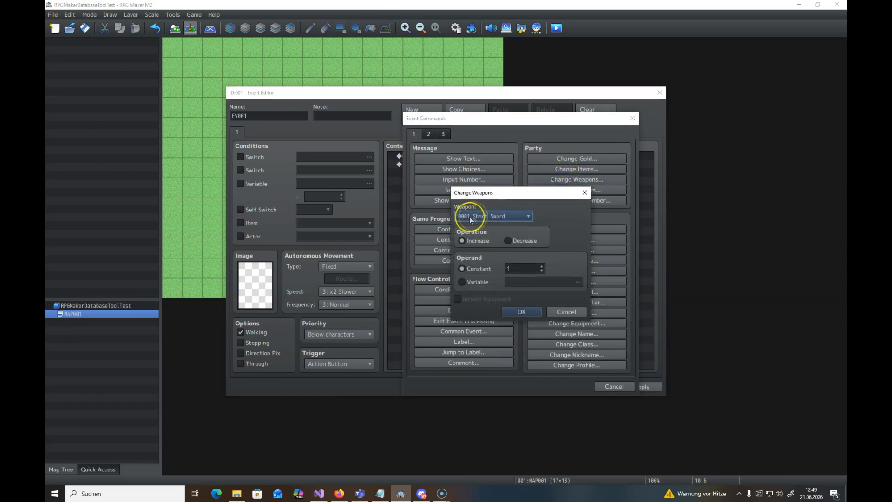
pyautogui.click(490, 216)
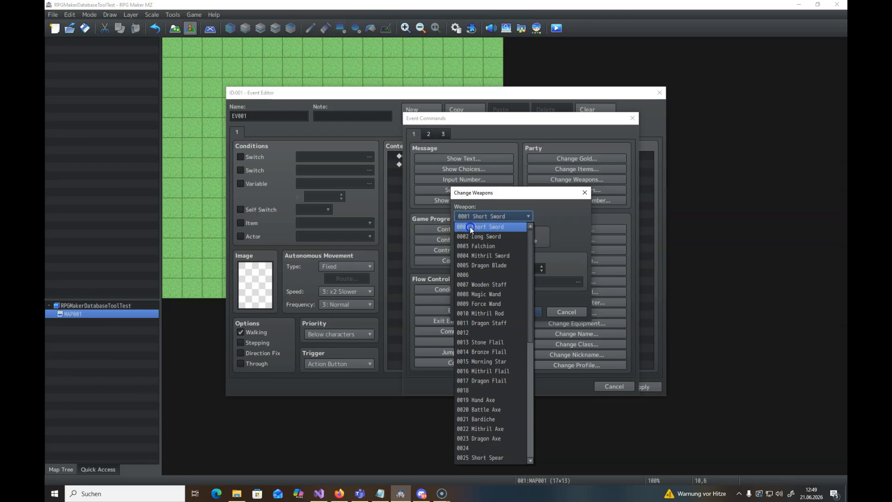
pyautogui.click(471, 228)
pyautogui.click(520, 312)
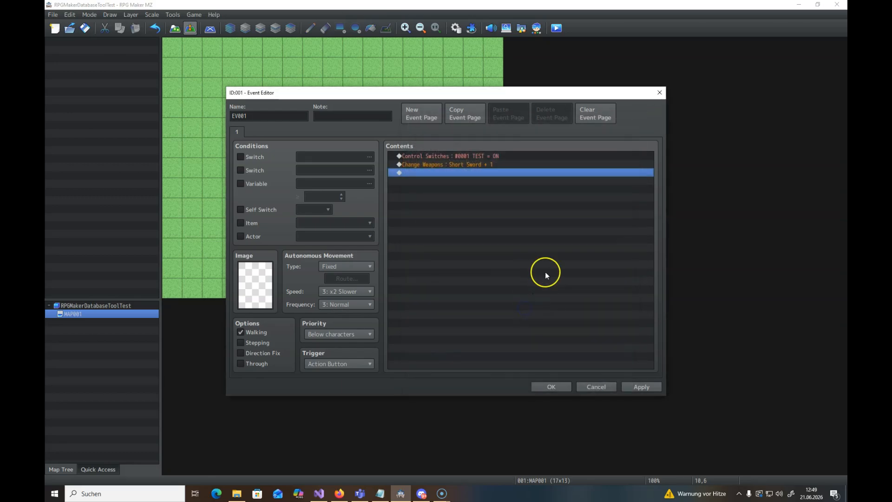
# Add a Change Armors command to the event that increases 0002 Linen Clothing by a constant of 1
pyautogui.doubleClick(486, 194)
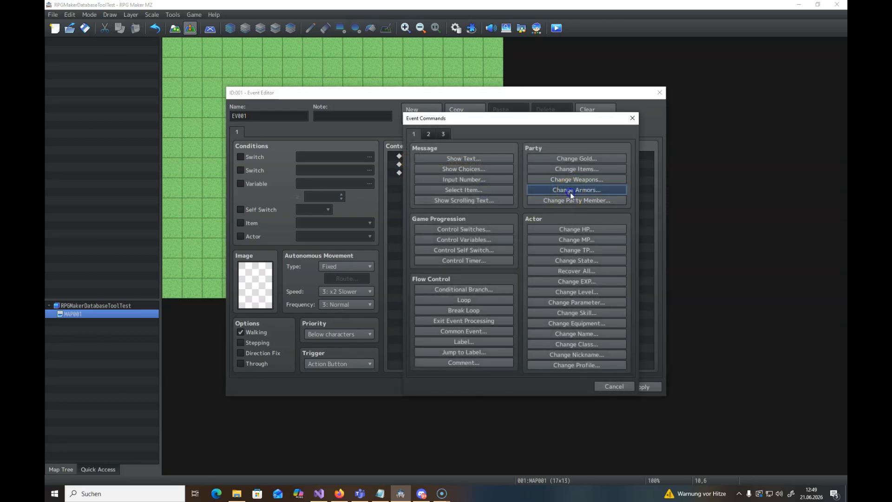
pyautogui.click(572, 195)
pyautogui.doubleClick(493, 216)
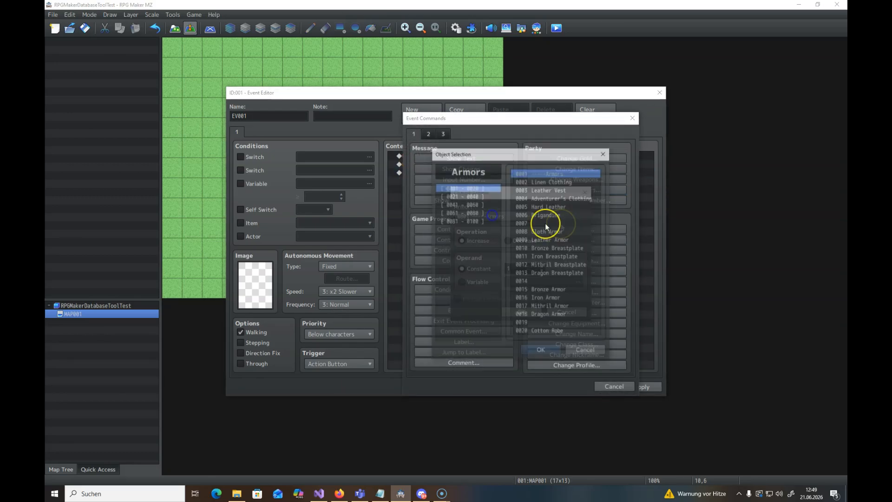
pyautogui.click(553, 182)
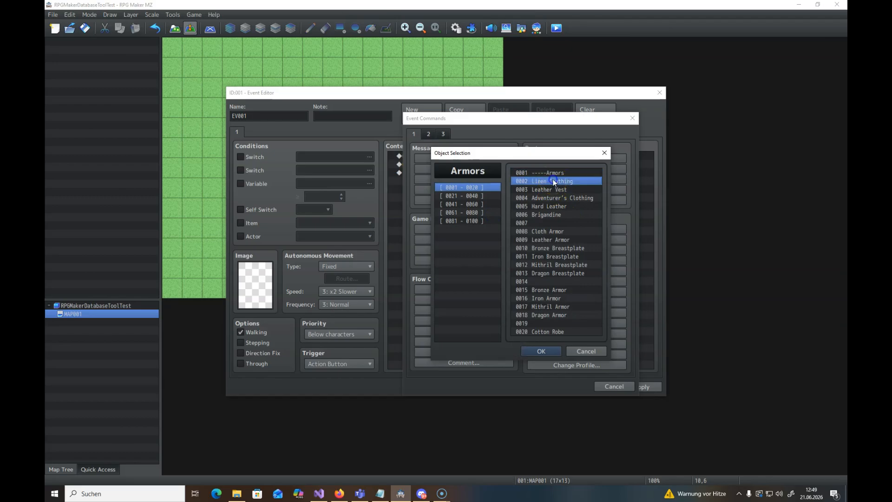
pyautogui.click(533, 351)
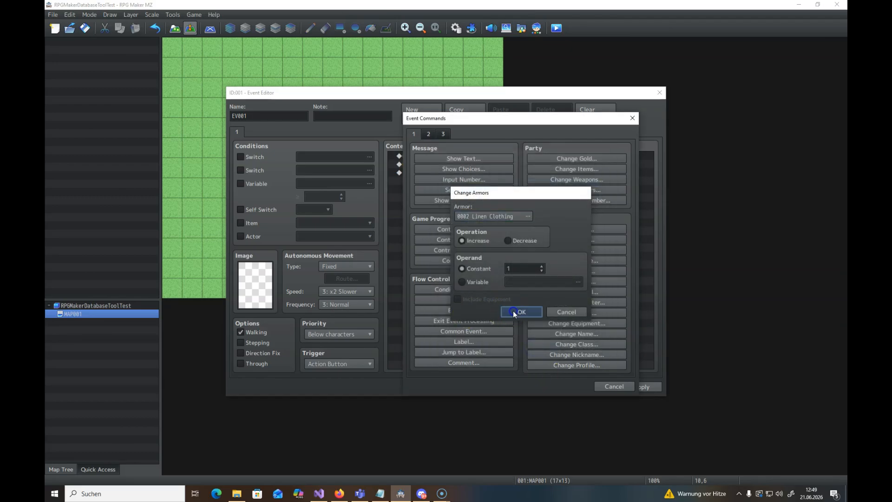
pyautogui.click(514, 311)
# Accept the finished event and save the project
pyautogui.click(563, 386)
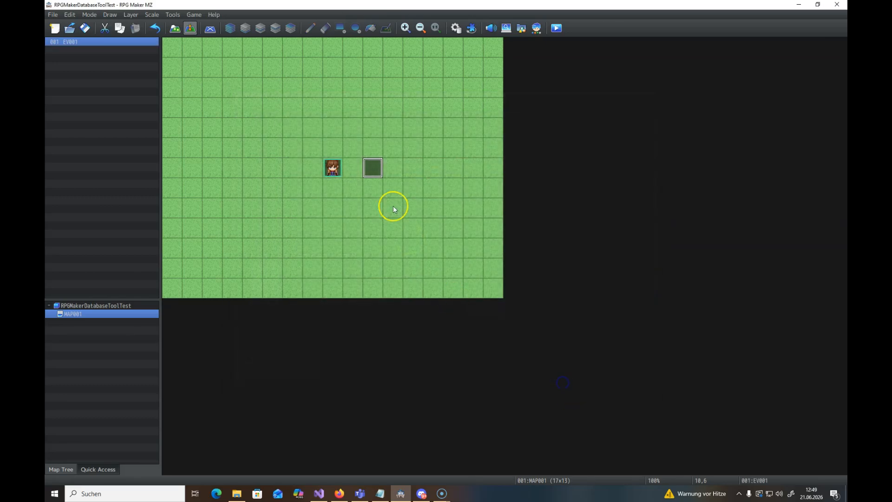
pyautogui.click(52, 14)
pyautogui.click(57, 53)
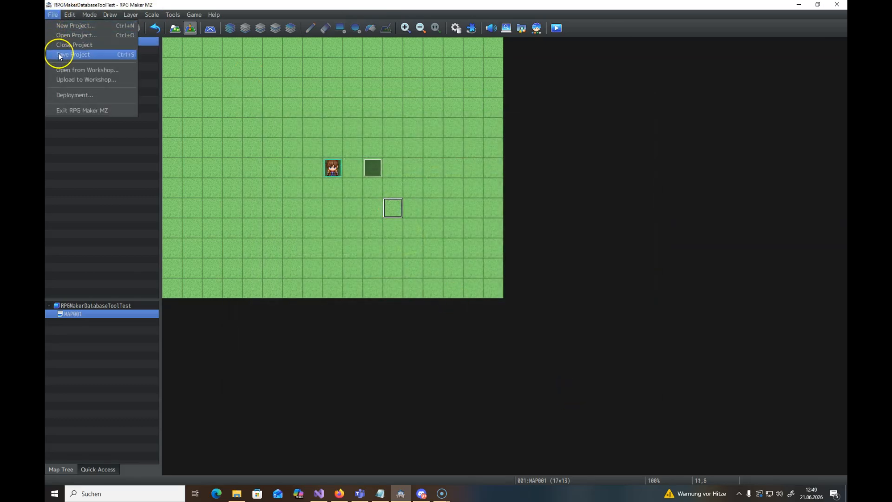
# Launch RPG-Maker Database Tool Pro.exe from the publish folder and load the data folder of the RPGMakerDatabaseToolTest project
pyautogui.click(236, 493)
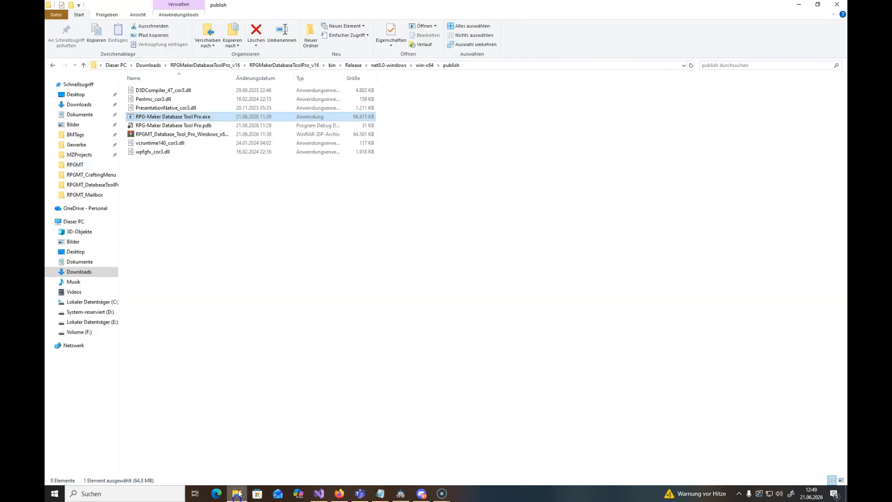
pyautogui.doubleClick(173, 117)
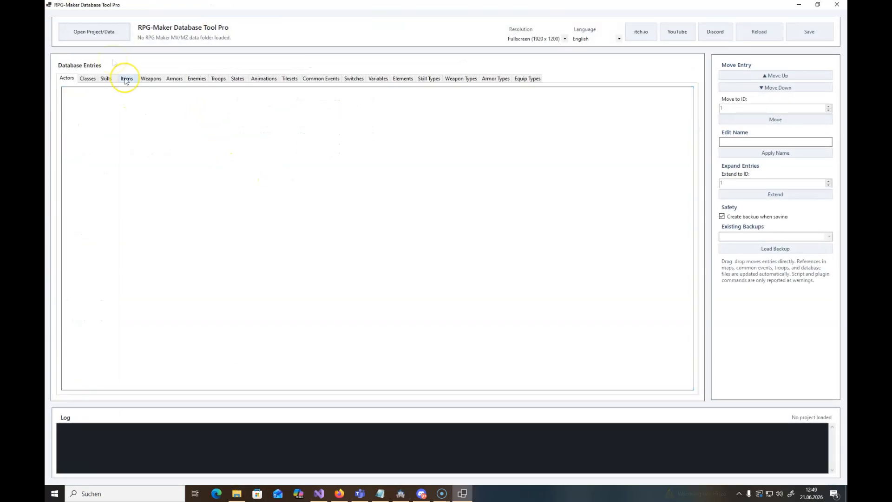
pyautogui.click(99, 39)
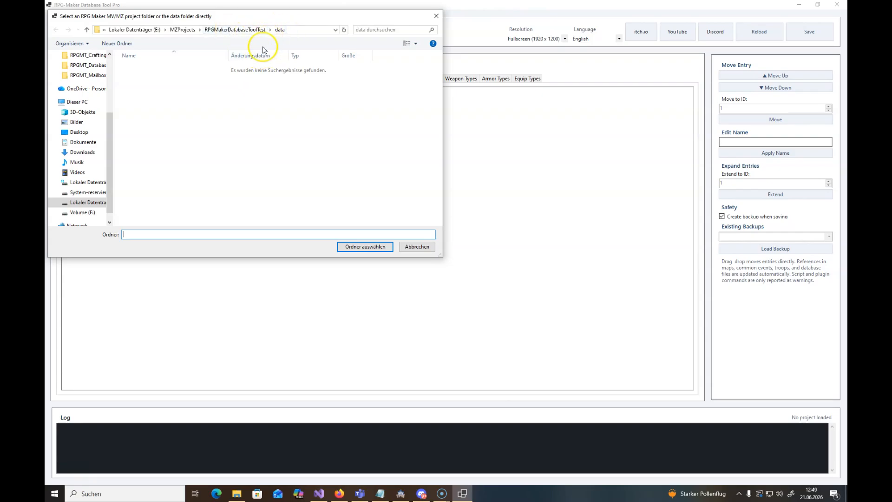
pyautogui.click(354, 246)
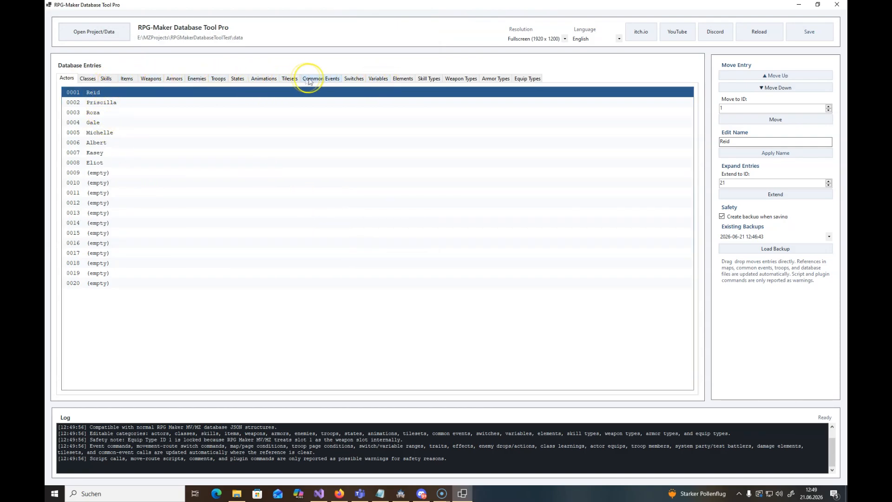
# Move the TEST switch from ID 1 to ID 7 in the Switches entries
pyautogui.click(355, 79)
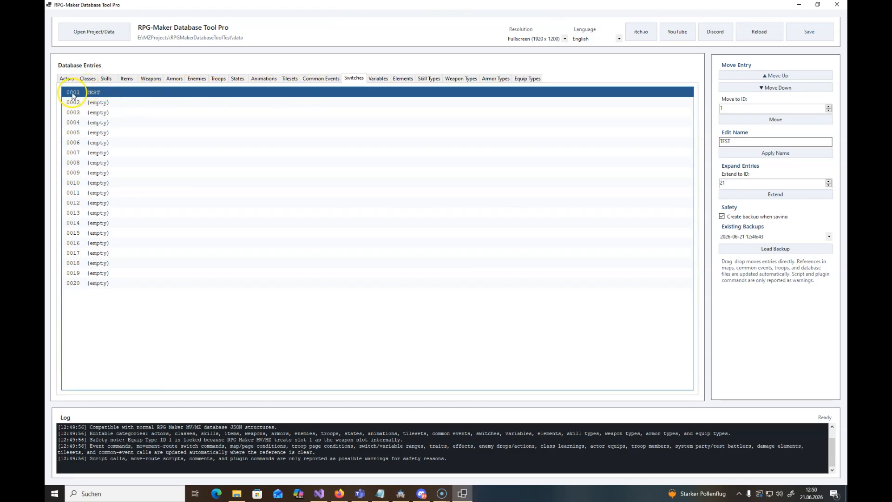
pyautogui.click(99, 93)
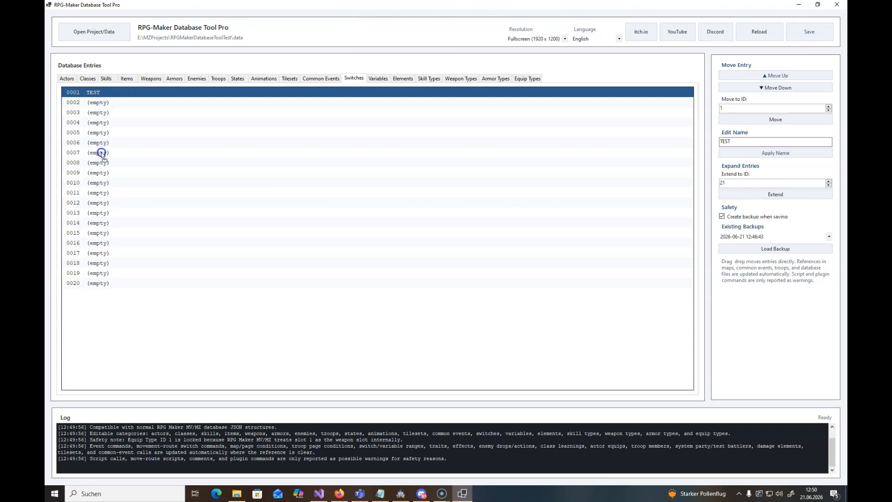
pyautogui.moveTo(103, 155); pyautogui.dragTo(102, 155)
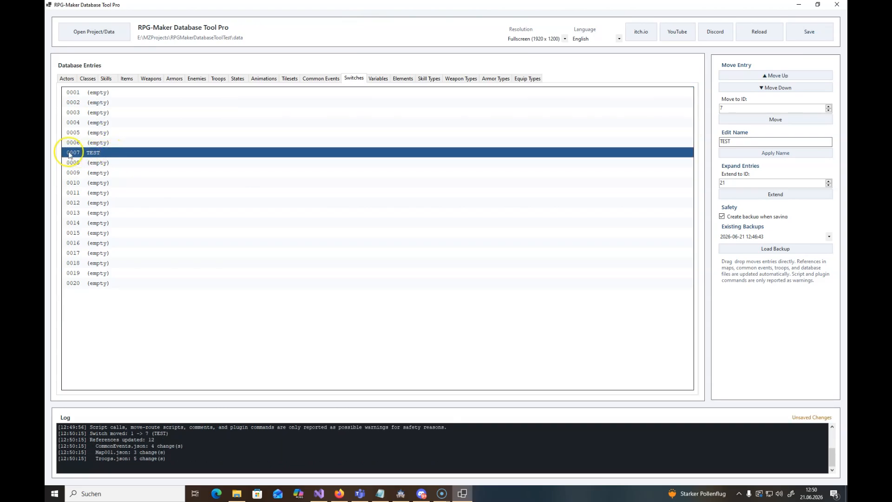
# Shift the TEST switch one slot down and back up, and move it to ID 9 and back to ID 7
pyautogui.click(762, 88)
pyautogui.click(764, 76)
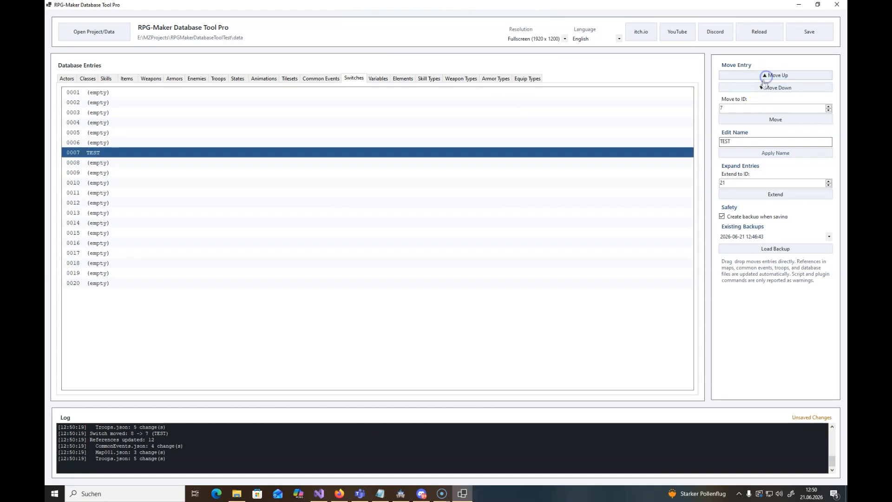
pyautogui.doubleClick(732, 106)
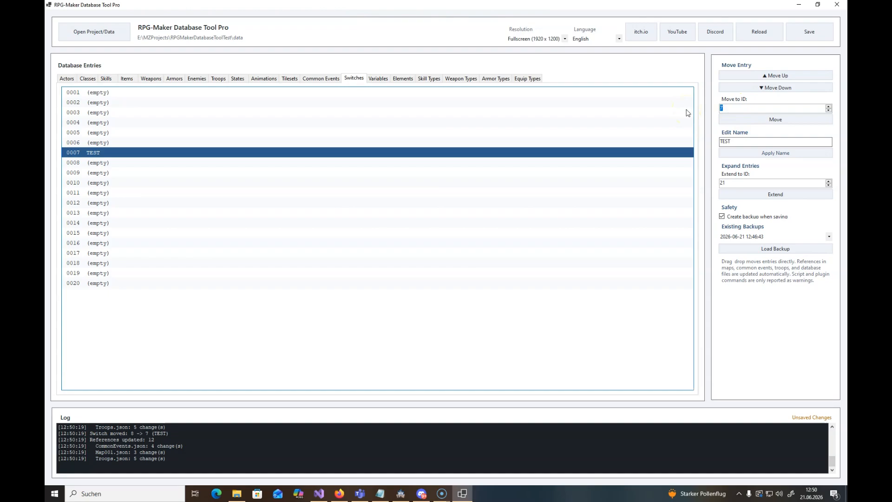
pyautogui.click(773, 120)
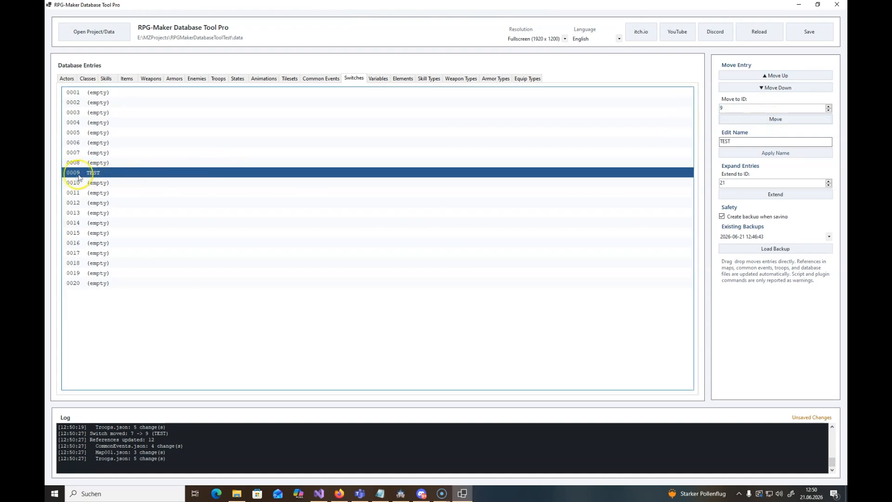
pyautogui.moveTo(101, 177); pyautogui.dragTo(120, 152)
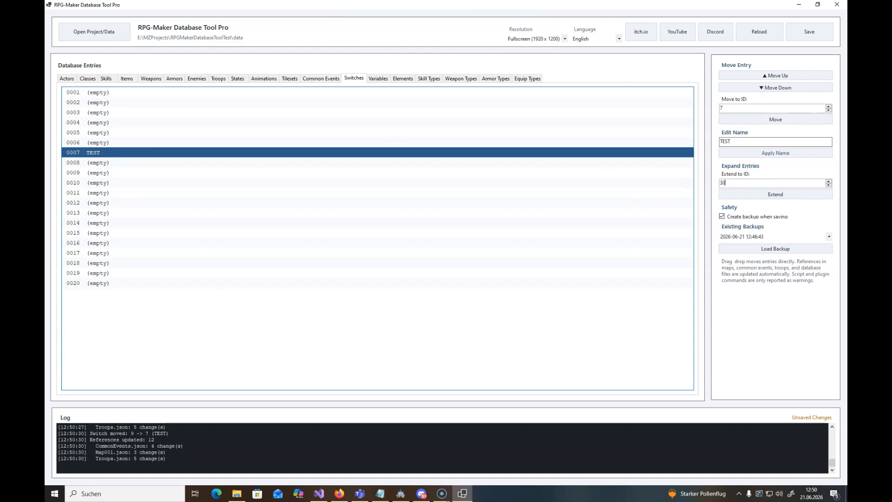
# Extend the switch entries with empty slots up to ID 30 and reselect the TEST switch
pyautogui.click(736, 194)
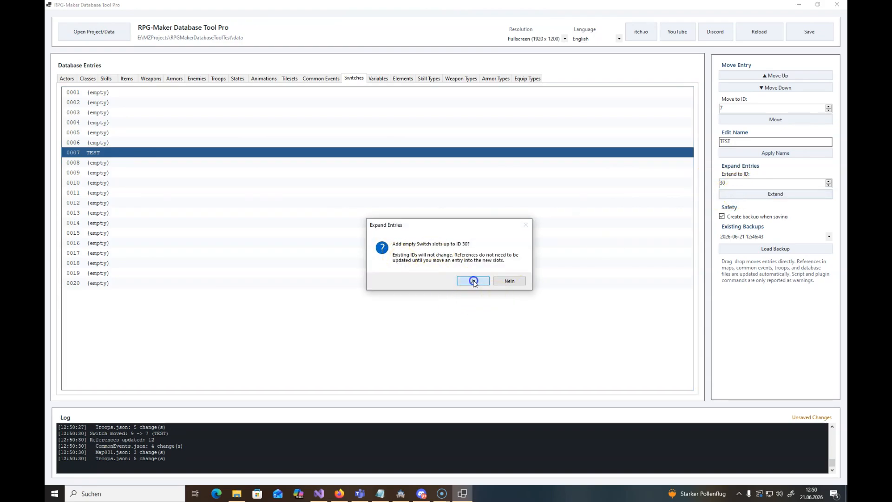
pyautogui.click(473, 281)
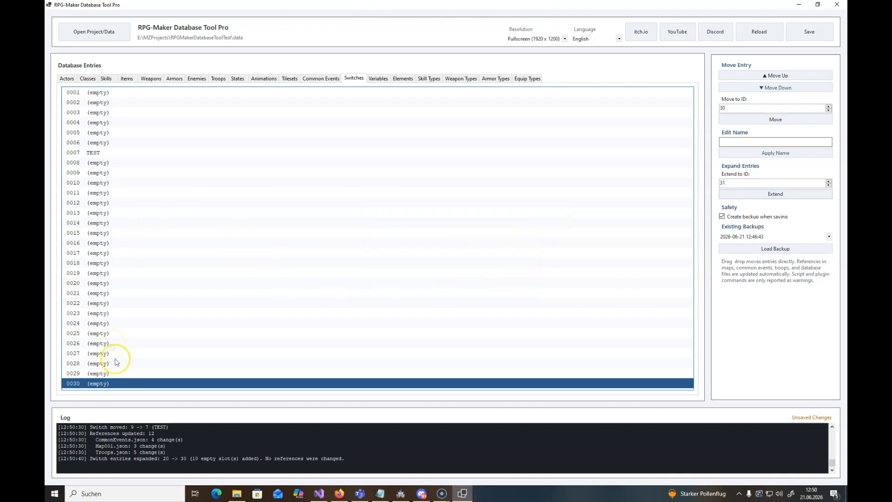
pyautogui.click(89, 156)
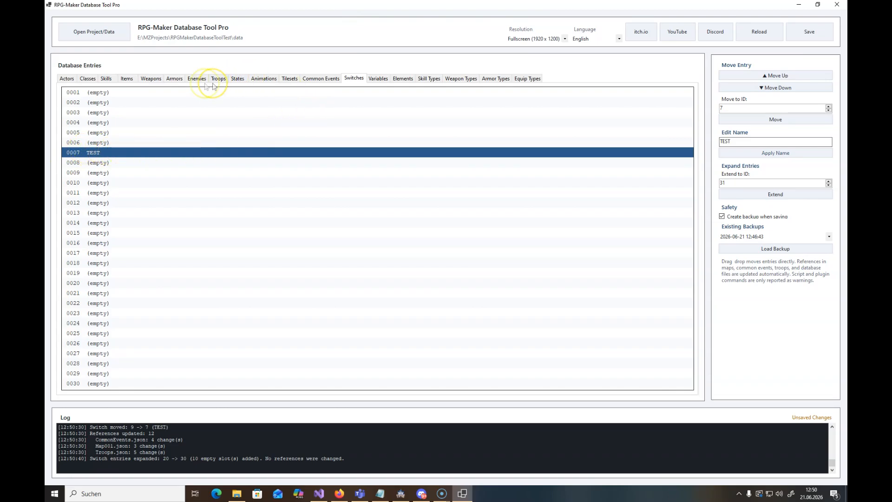
# Move the Short Sword entry to ID 7 in the Weapons entries
pyautogui.click(150, 79)
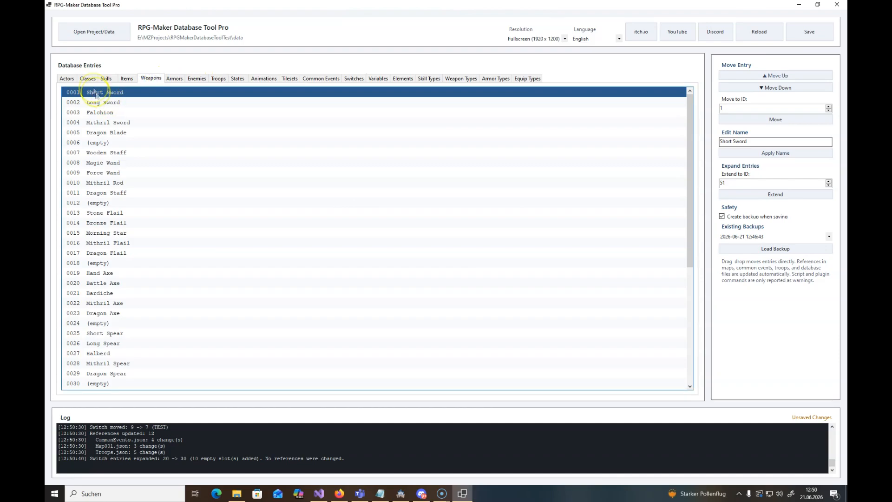
pyautogui.moveTo(104, 93); pyautogui.dragTo(105, 144)
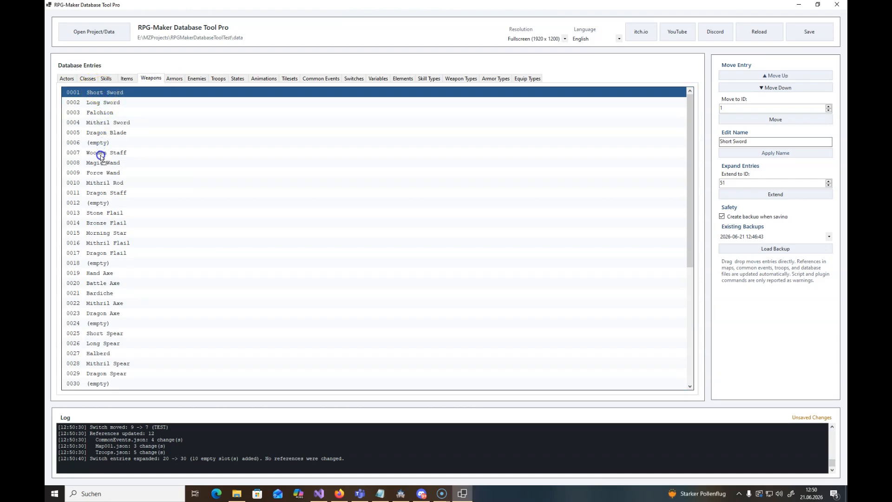
pyautogui.moveTo(101, 156); pyautogui.dragTo(100, 157)
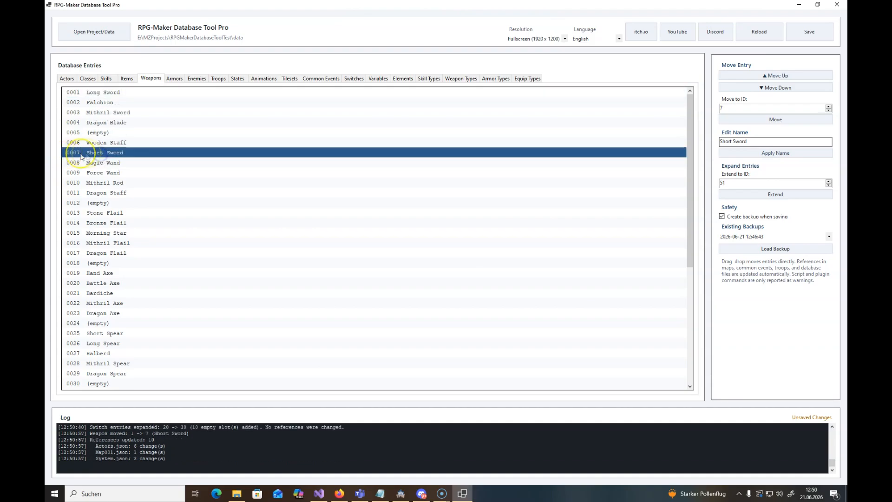
# Move the Linen Clothing entry to ID 7 in the Armors entries
pyautogui.click(174, 78)
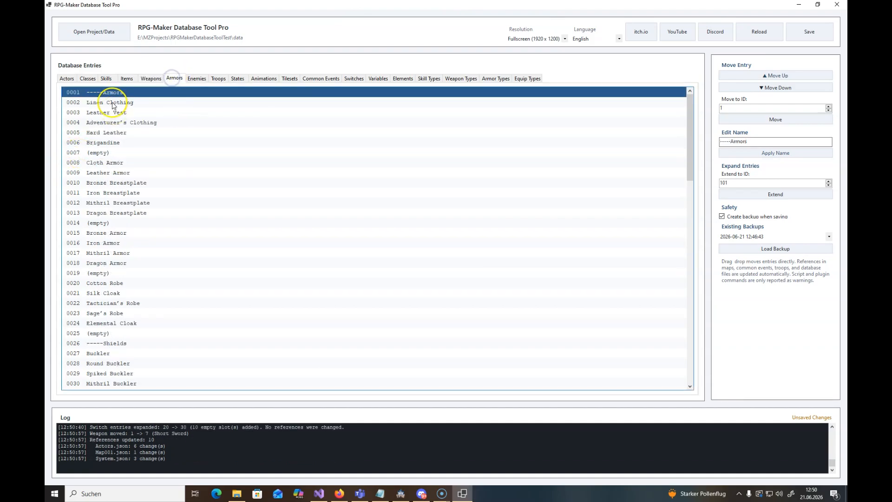
pyautogui.click(90, 104)
pyautogui.moveTo(92, 106); pyautogui.dragTo(94, 108)
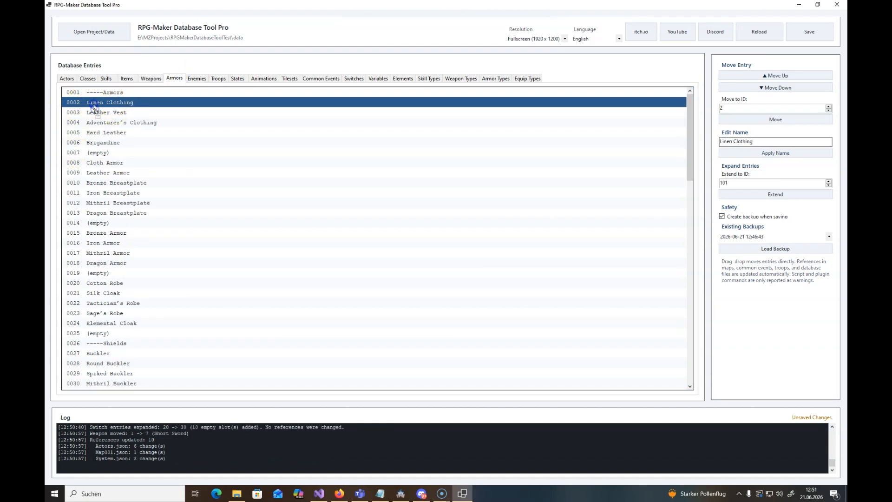
pyautogui.moveTo(97, 156); pyautogui.dragTo(96, 156)
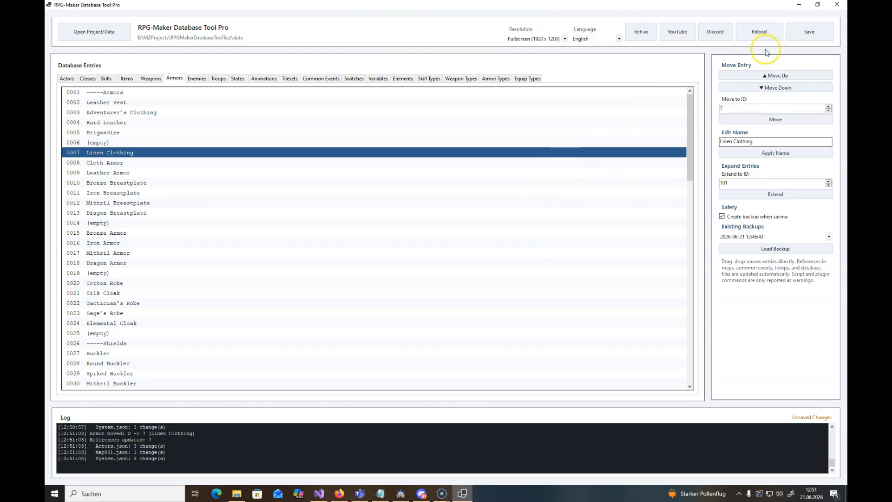
# Save the database changes, switch to RPG Maker MZ and reload the externally modified project data
pyautogui.click(809, 36)
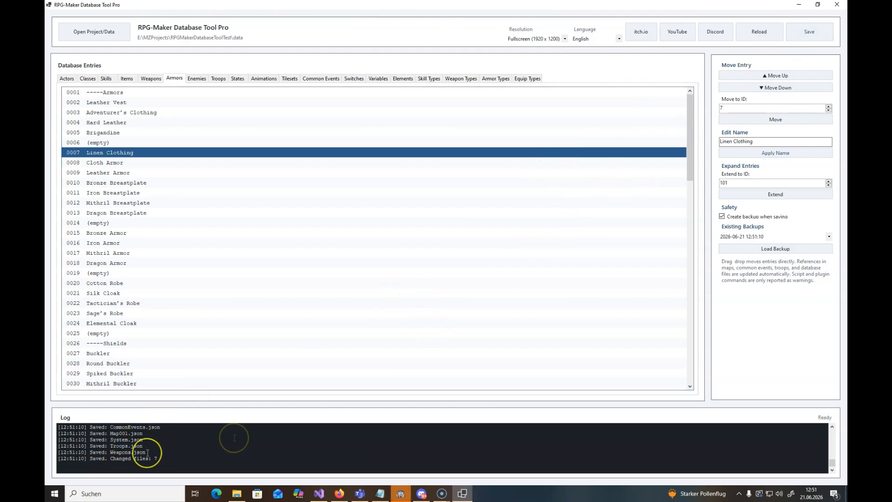
pyautogui.click(400, 493)
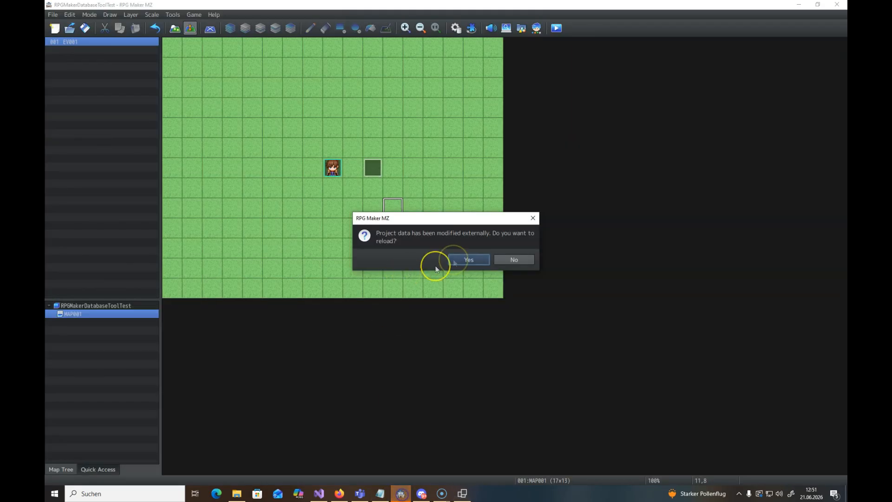
pyautogui.click(468, 260)
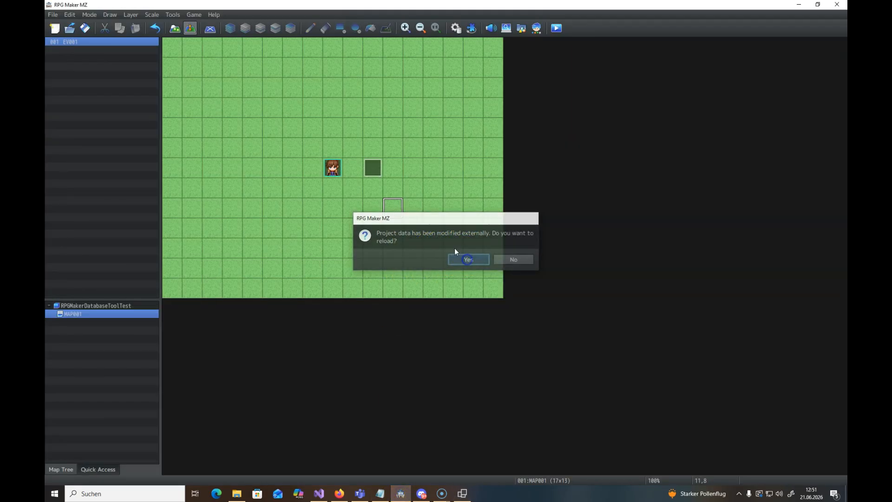
# Open map event EV001 and check which switch ID its Control Switches command references, leaving the command unchanged
pyautogui.doubleClick(372, 171)
pyautogui.click(434, 156)
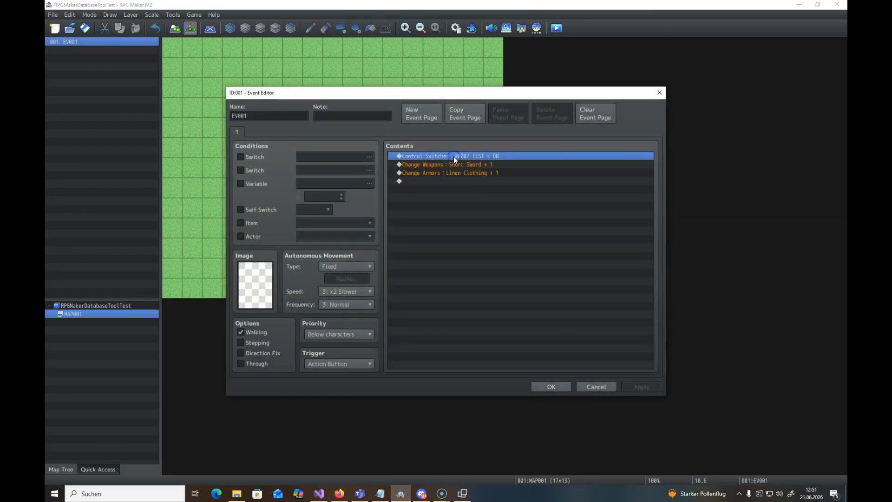
pyautogui.rightClick(453, 156)
pyautogui.click(470, 172)
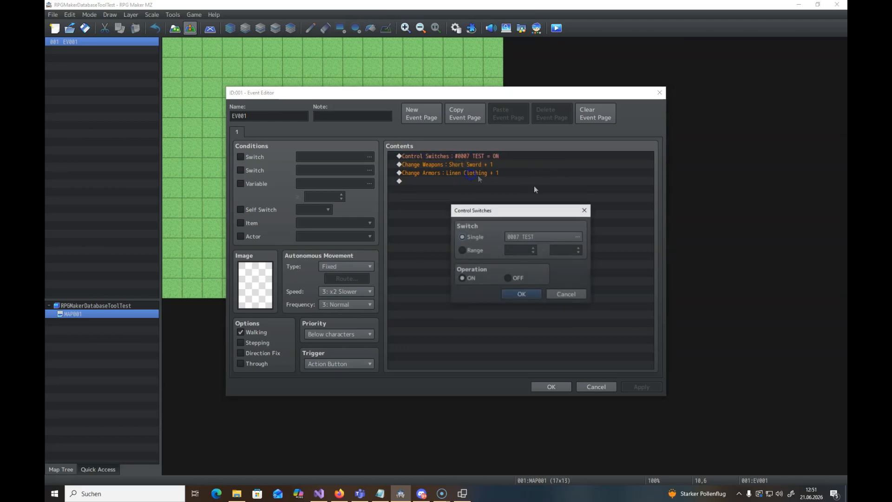
pyautogui.click(534, 238)
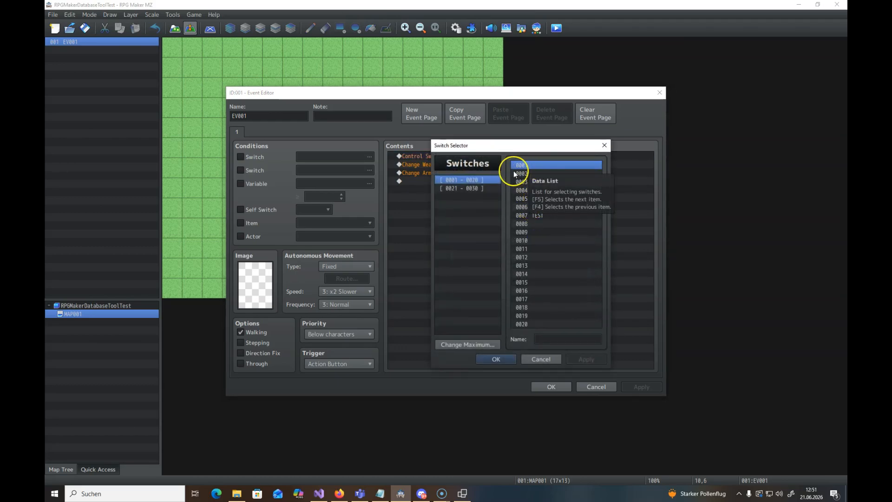
pyautogui.click(521, 215)
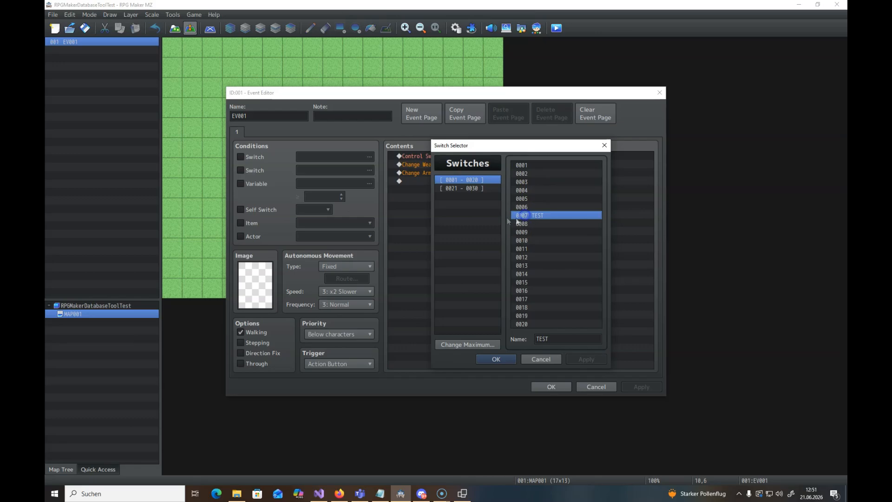
pyautogui.click(540, 359)
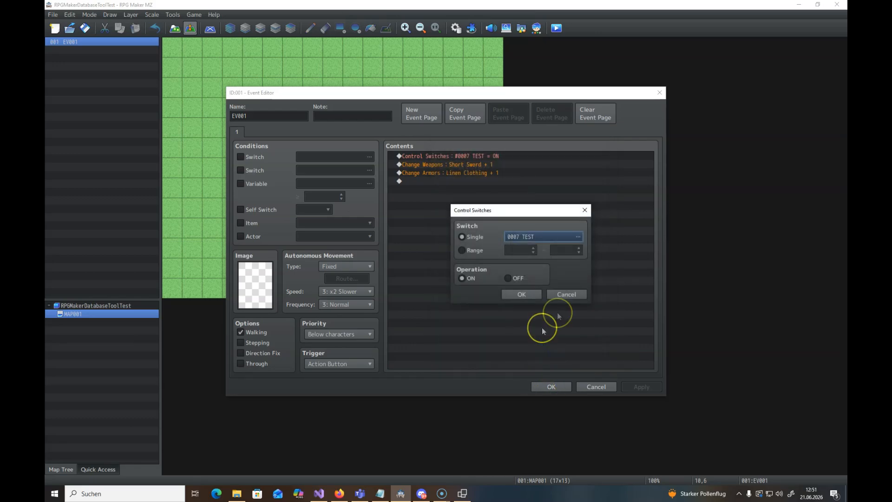
pyautogui.click(575, 296)
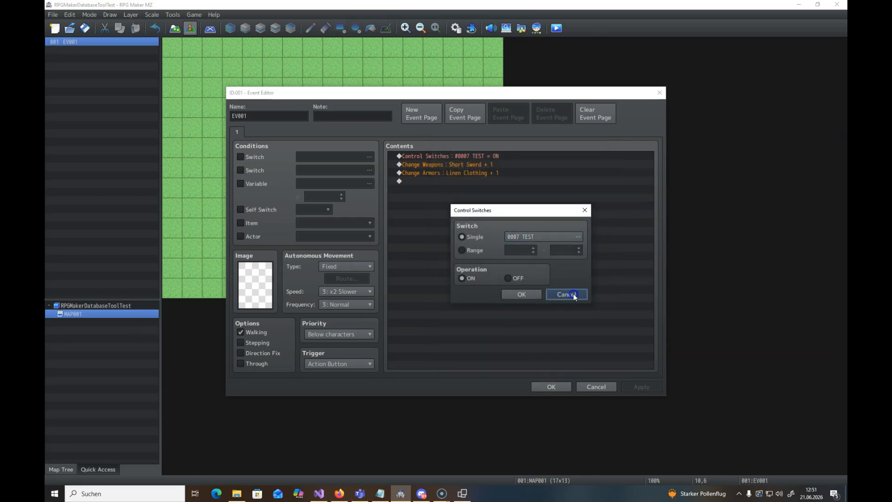
# Check which weapon ID the event's Change Weapons command references and view the weapon list order, without changing the command
pyautogui.click(453, 165)
pyautogui.rightClick(453, 166)
pyautogui.click(467, 185)
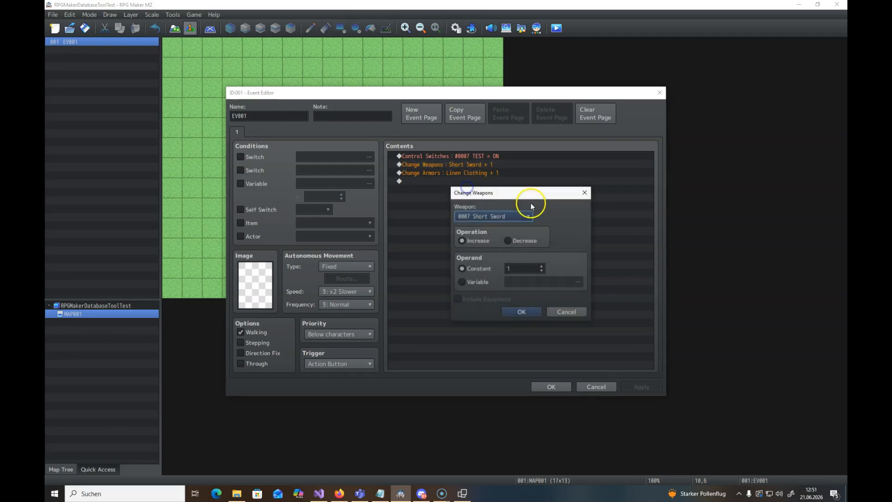
pyautogui.click(475, 217)
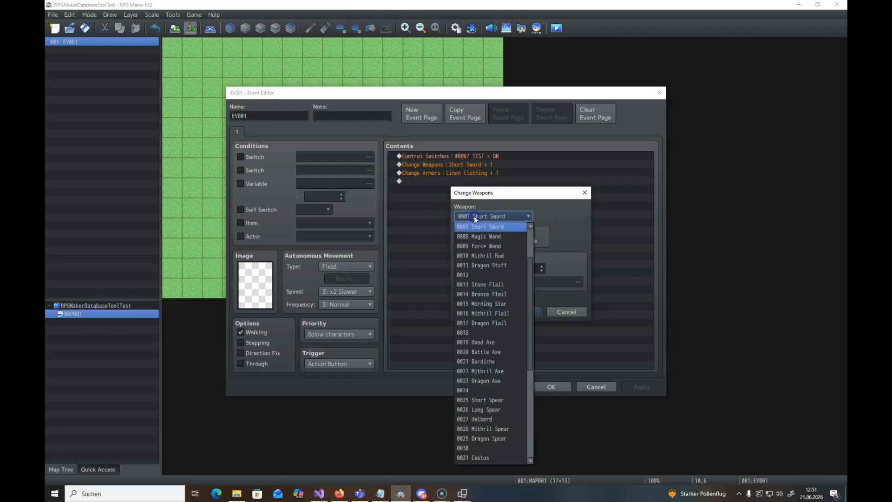
pyautogui.scroll(2, 472, 237)
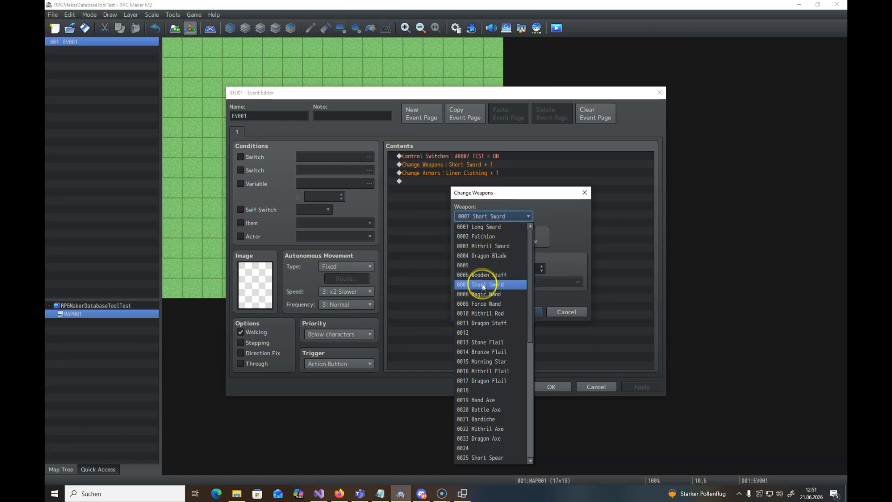
pyautogui.click(561, 231)
pyautogui.click(566, 310)
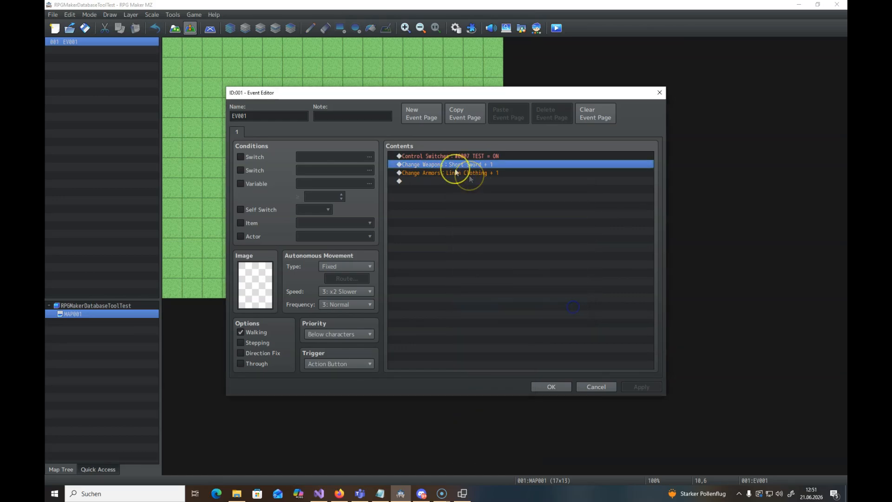
# Check which armor ID the event's Change Armors command references in the armor list, and close the event editor
pyautogui.click(469, 174)
pyautogui.rightClick(447, 173)
pyautogui.click(460, 179)
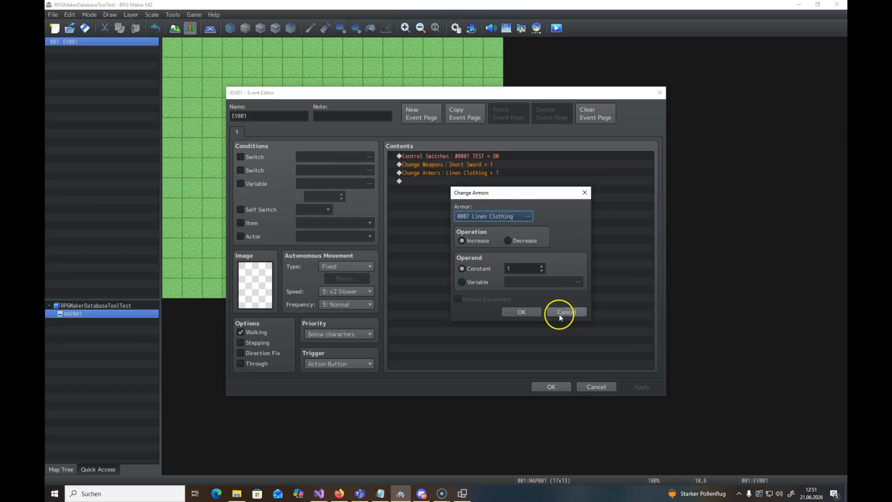
pyautogui.click(504, 216)
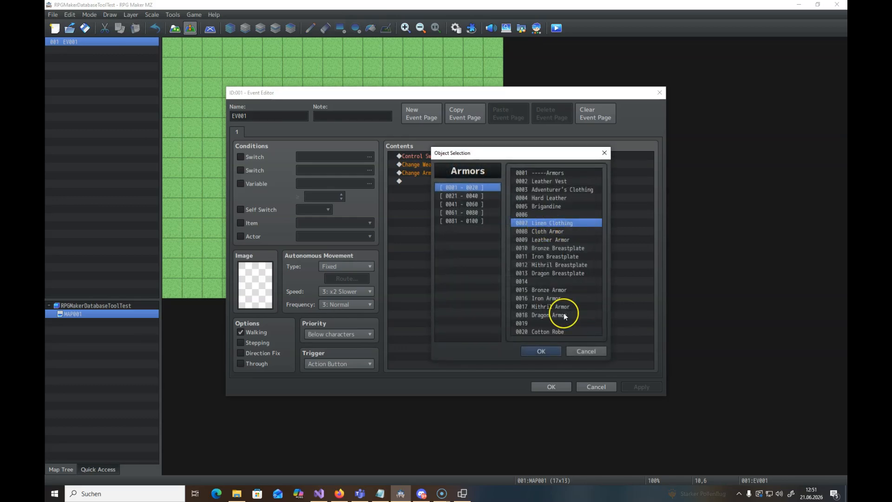
pyautogui.click(542, 351)
pyautogui.click(563, 319)
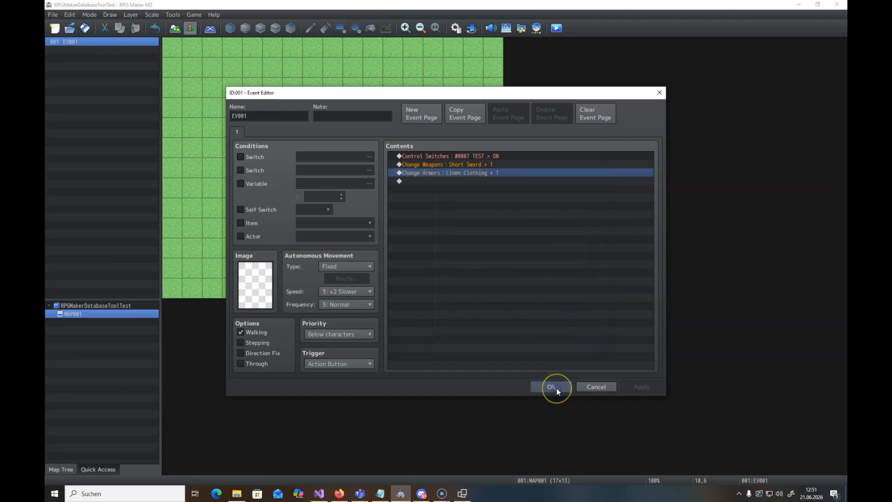
pyautogui.click(552, 387)
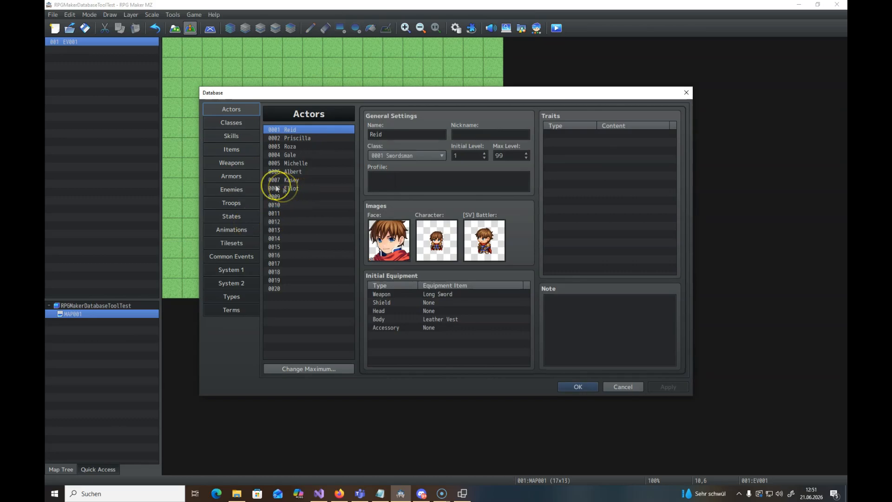
# Look through the Weapons, Armors, Enemies and Troops lists in the project database and close the database
pyautogui.click(232, 163)
pyautogui.click(230, 179)
pyautogui.click(232, 190)
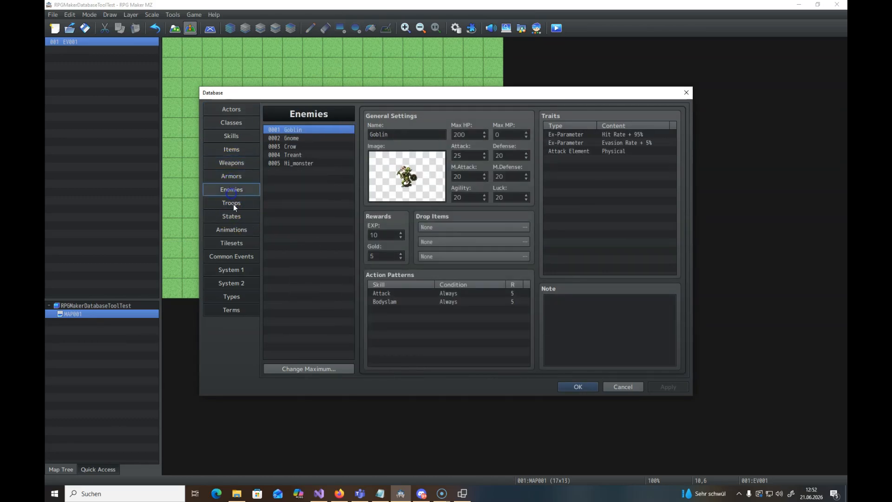
pyautogui.click(232, 203)
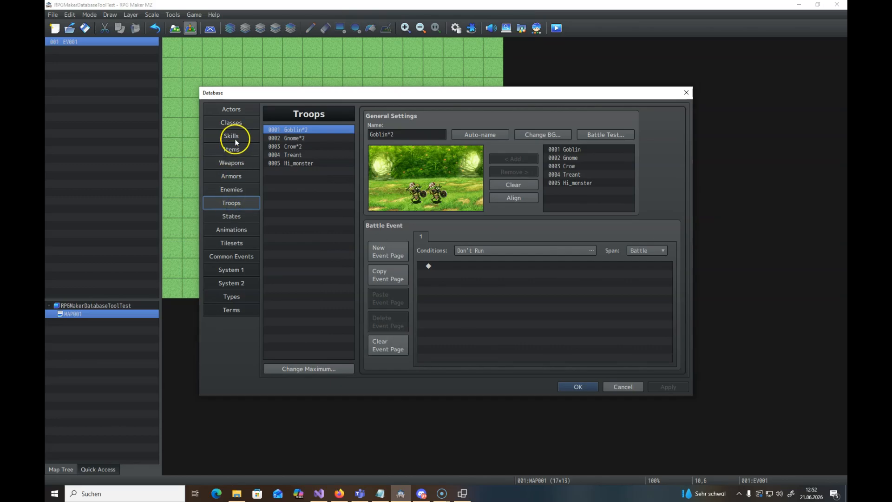
pyautogui.click(461, 493)
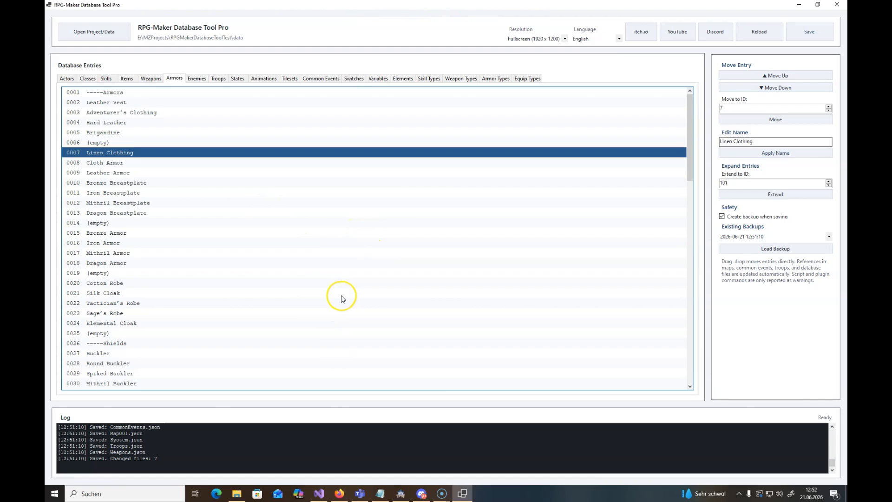
pyautogui.click(400, 494)
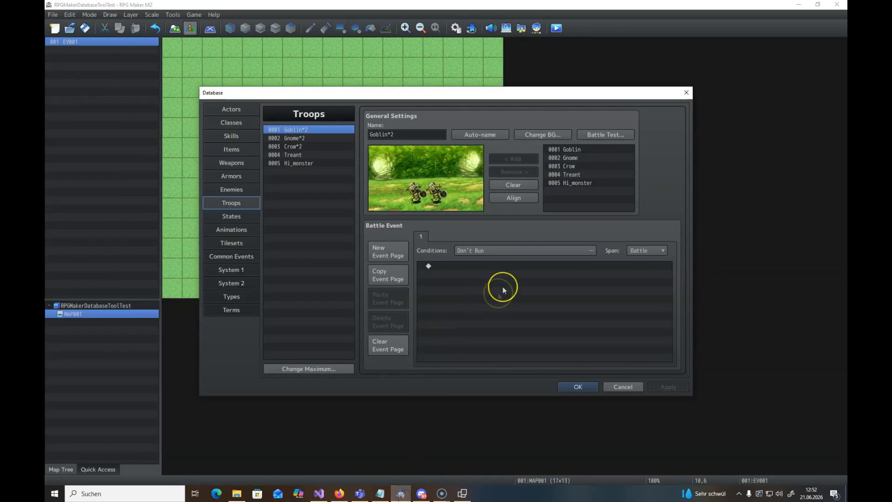
pyautogui.click(575, 389)
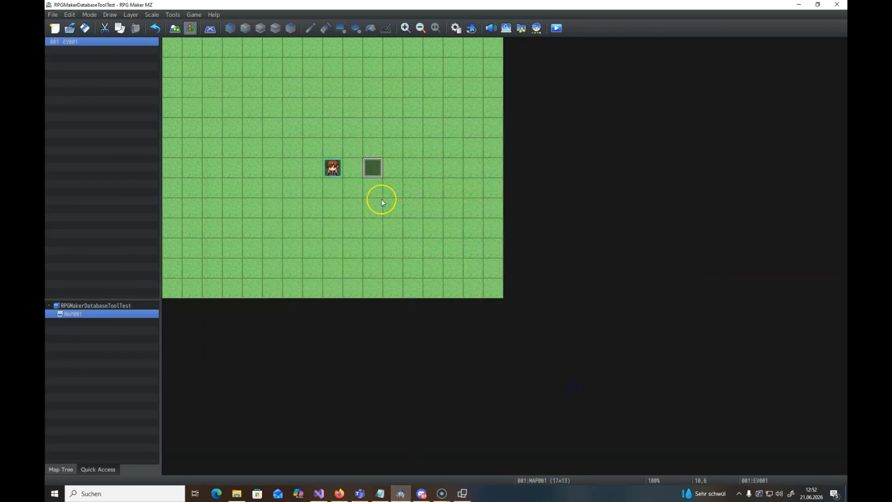
# Reopen map event EV001 to review its Change Armors command, and close the event without changes
pyautogui.doubleClick(374, 168)
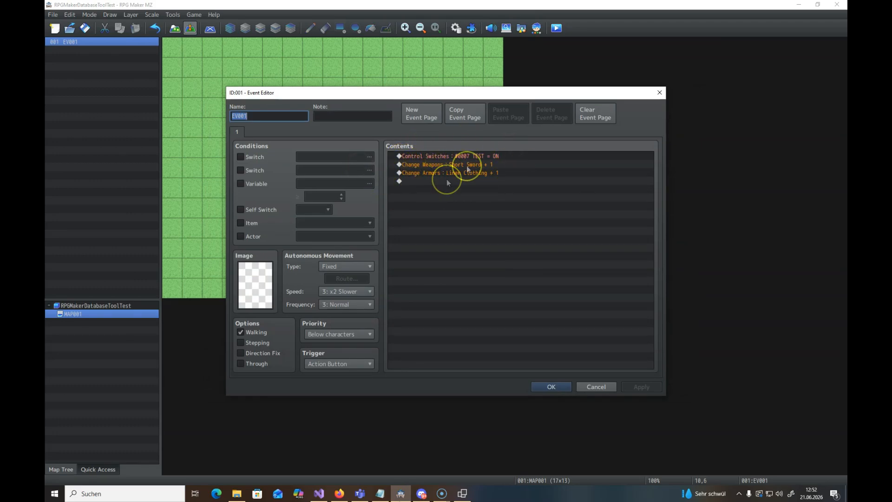
pyautogui.click(444, 173)
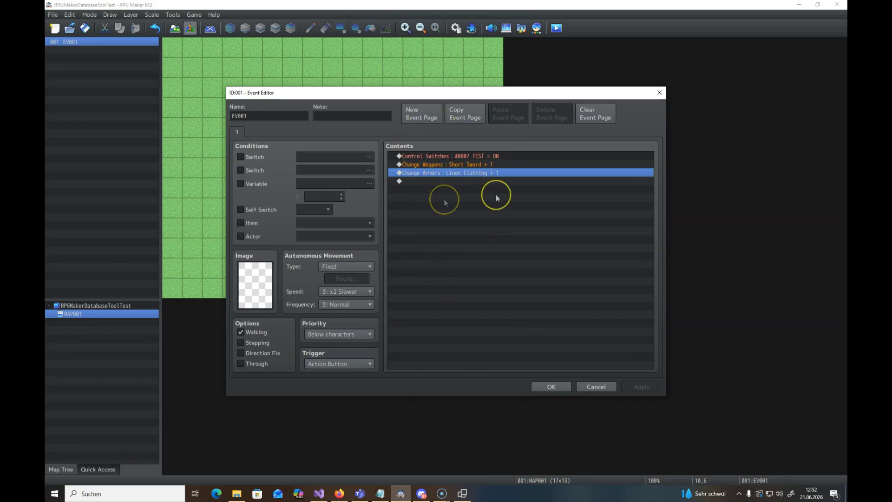
pyautogui.click(592, 388)
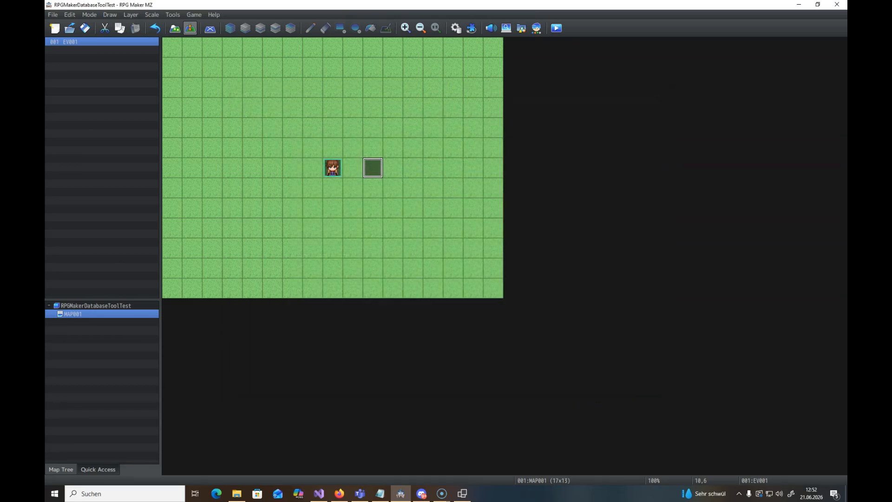
# View the Goblin entry in the database's Enemies list and close the database without changes
pyautogui.click(455, 28)
pyautogui.click(232, 190)
pyautogui.click(288, 128)
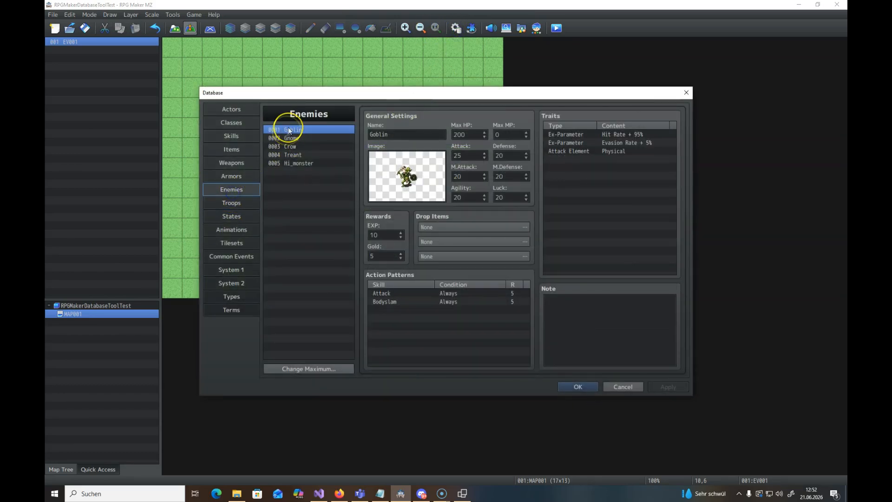
pyautogui.click(632, 386)
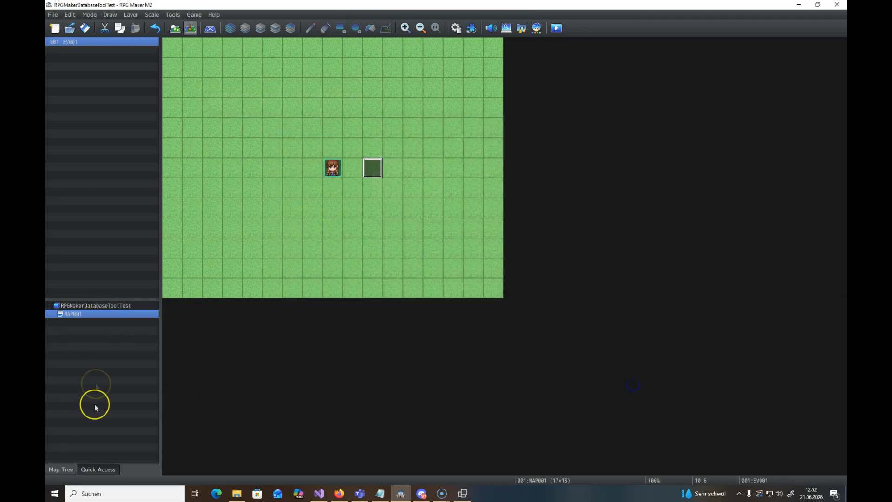
# Open map event EV001 again and review its Control Switches and Change Armors commands
pyautogui.doubleClick(372, 168)
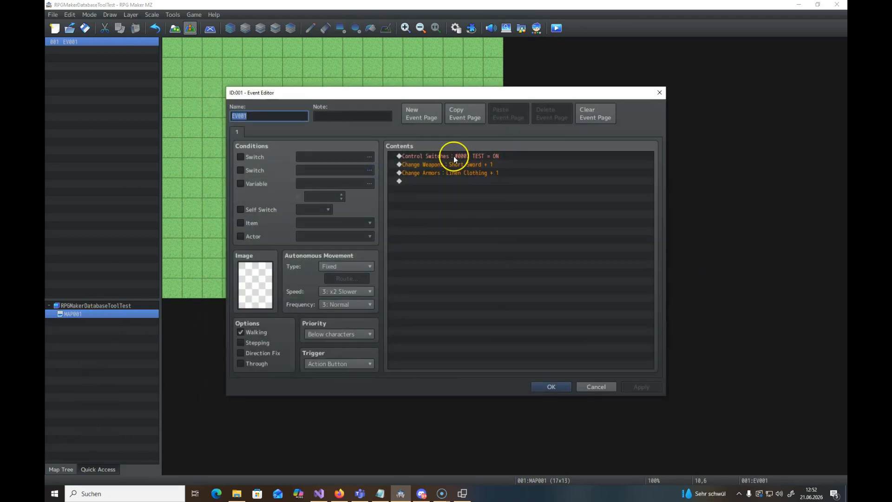
pyautogui.click(454, 156)
pyautogui.click(425, 174)
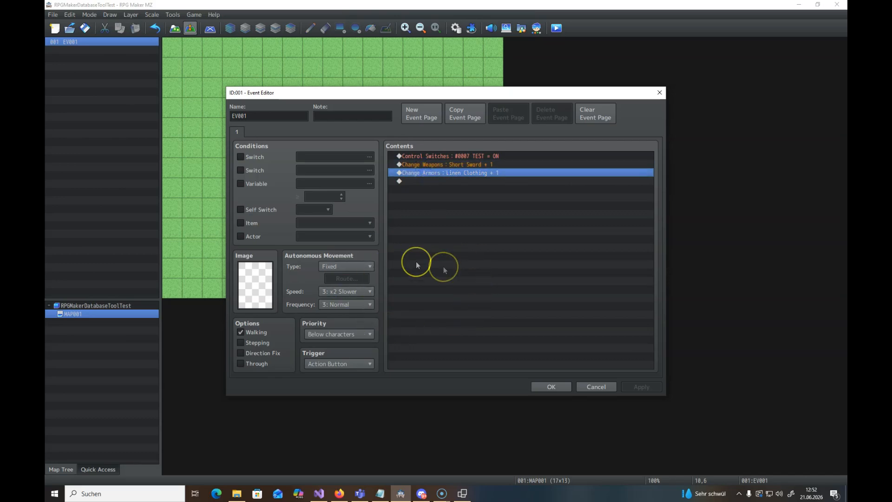
# Close the EV001 event editor without saving changes
pyautogui.click(241, 156)
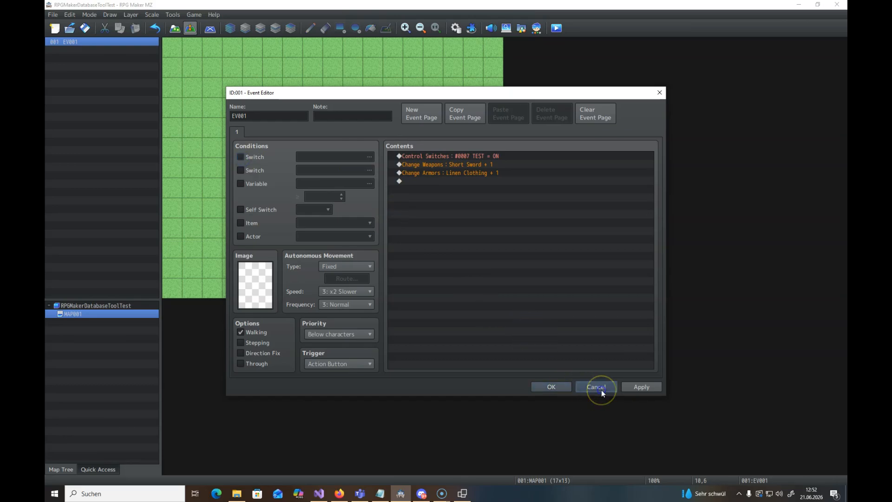
pyautogui.click(597, 388)
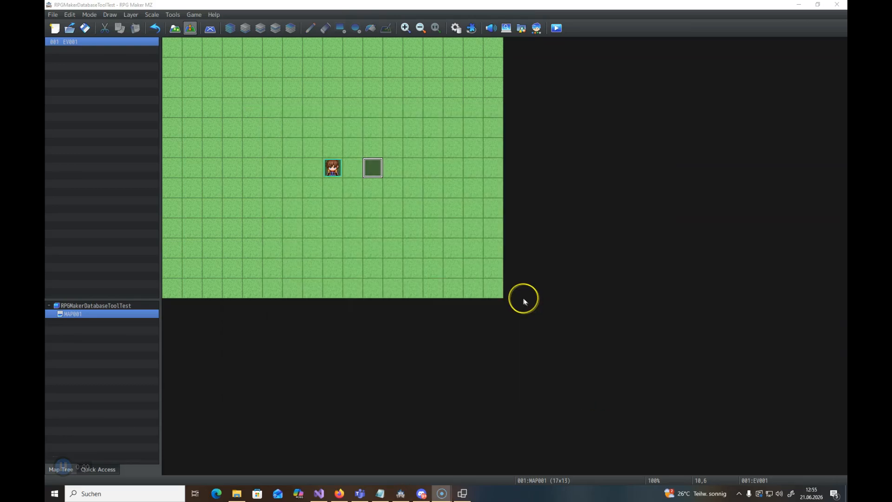
pyautogui.click(462, 494)
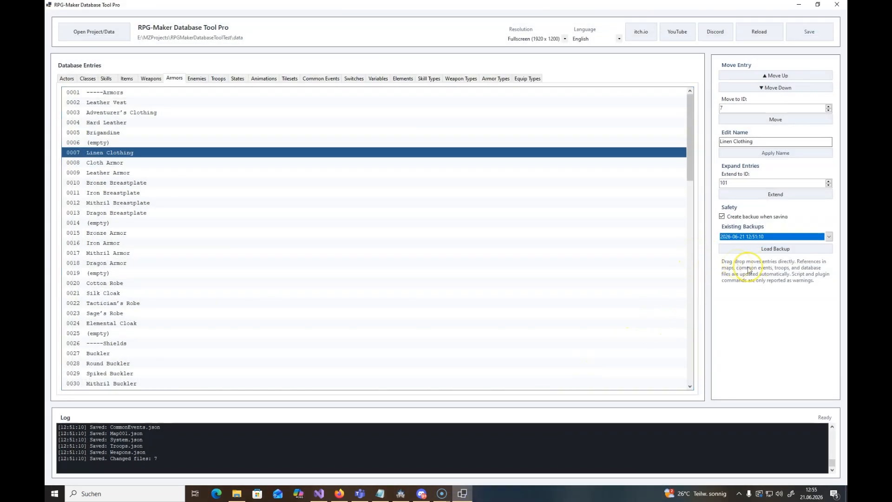
pyautogui.click(726, 295)
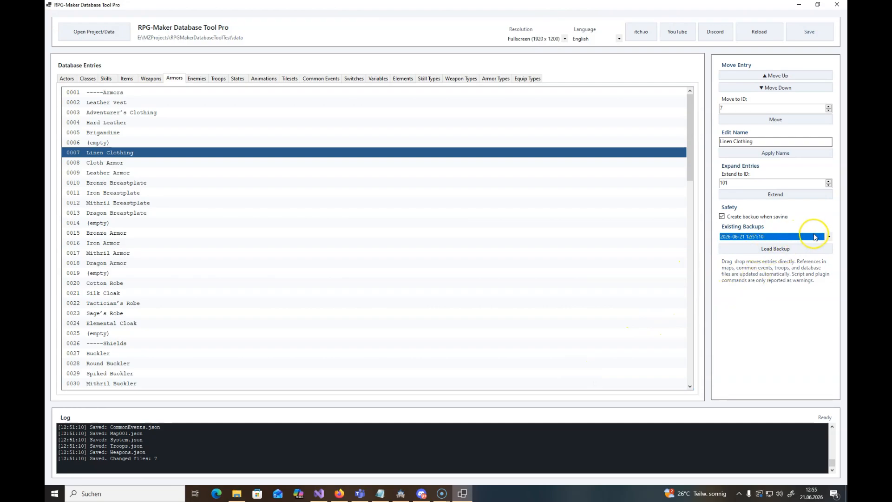
pyautogui.click(829, 236)
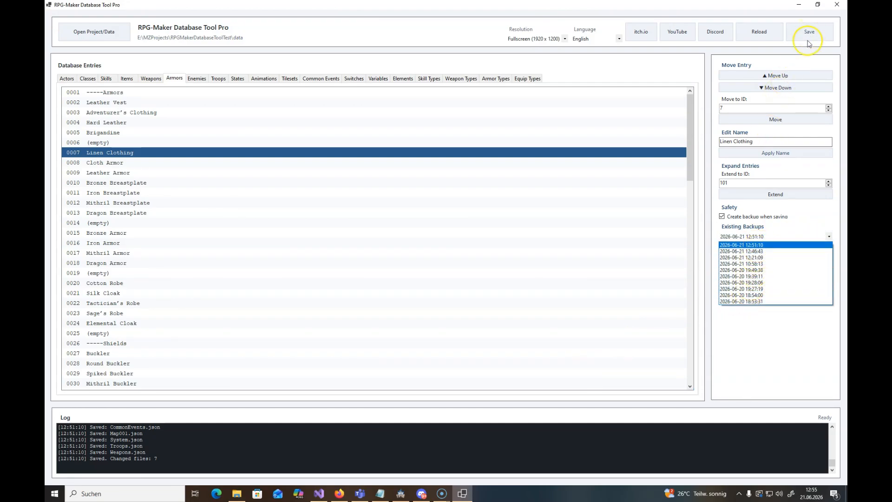
pyautogui.click(752, 245)
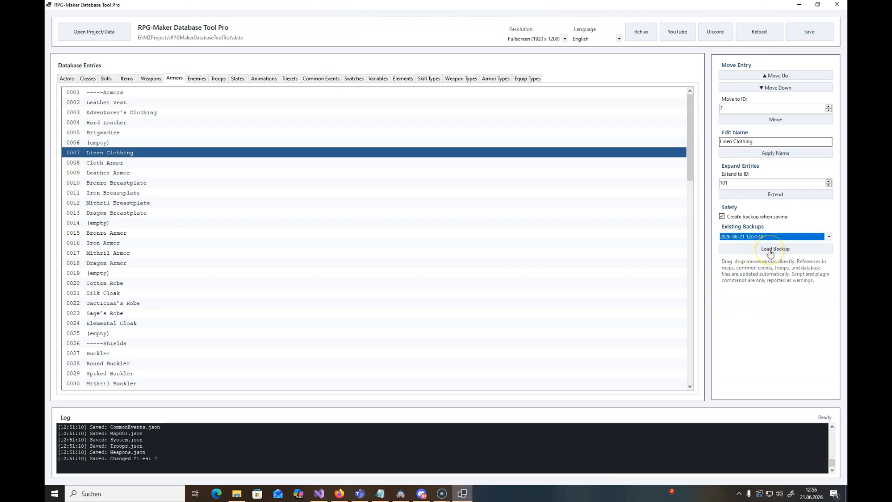
pyautogui.click(771, 249)
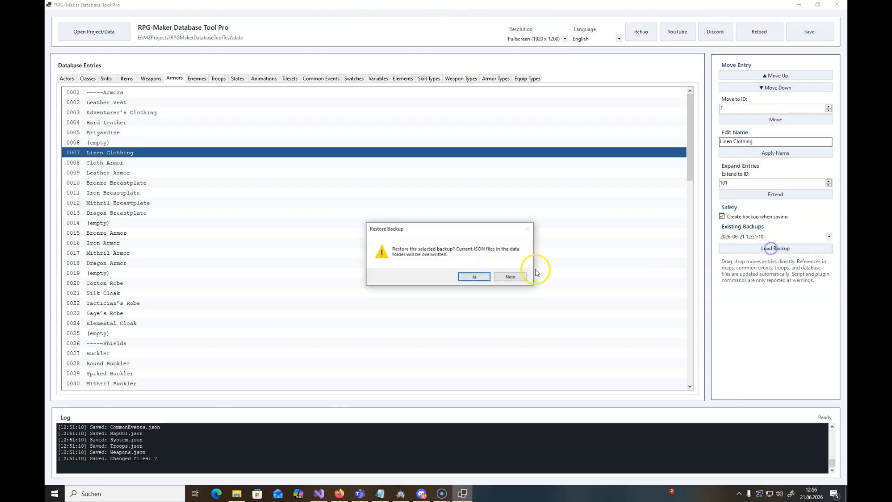
pyautogui.click(467, 278)
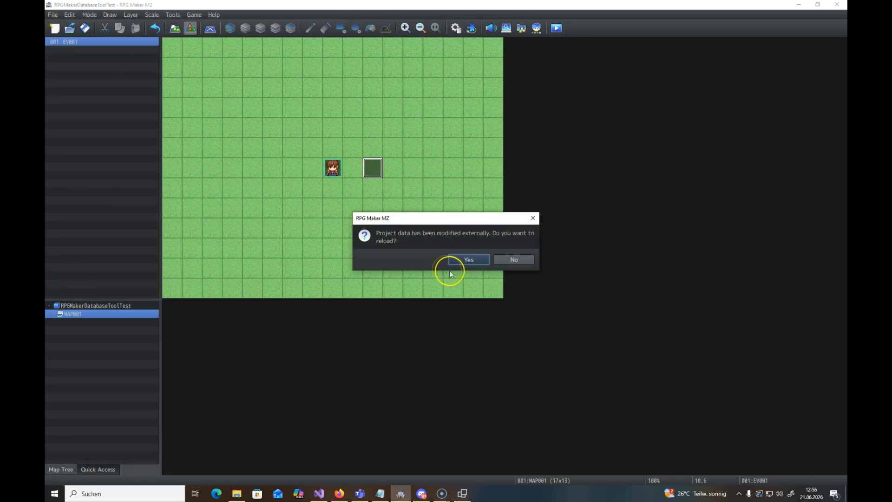
pyautogui.click(464, 261)
# Open map event EV001, review its Control Switches command and the switch list, and close the event without changes
pyautogui.doubleClick(373, 169)
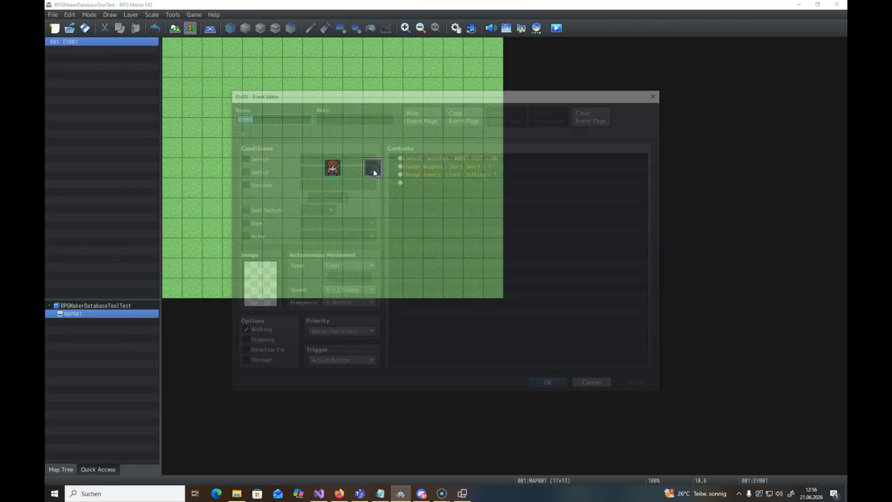
pyautogui.rightClick(458, 155)
pyautogui.click(472, 170)
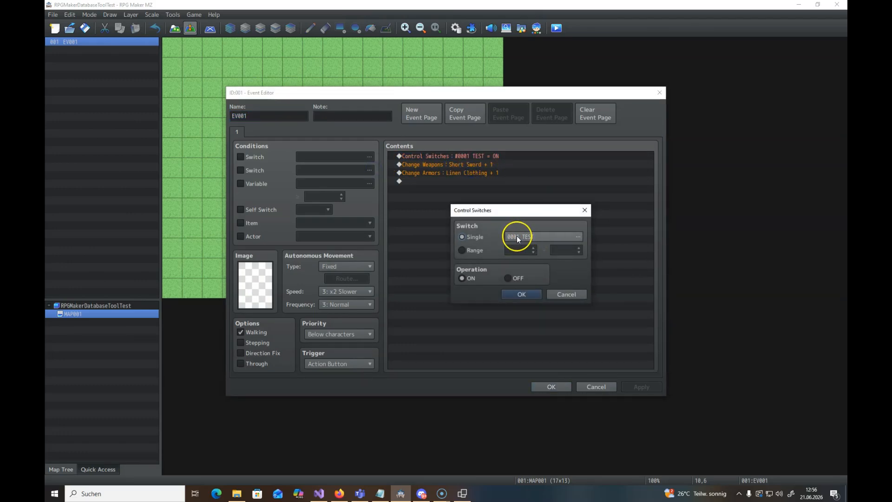
pyautogui.click(534, 237)
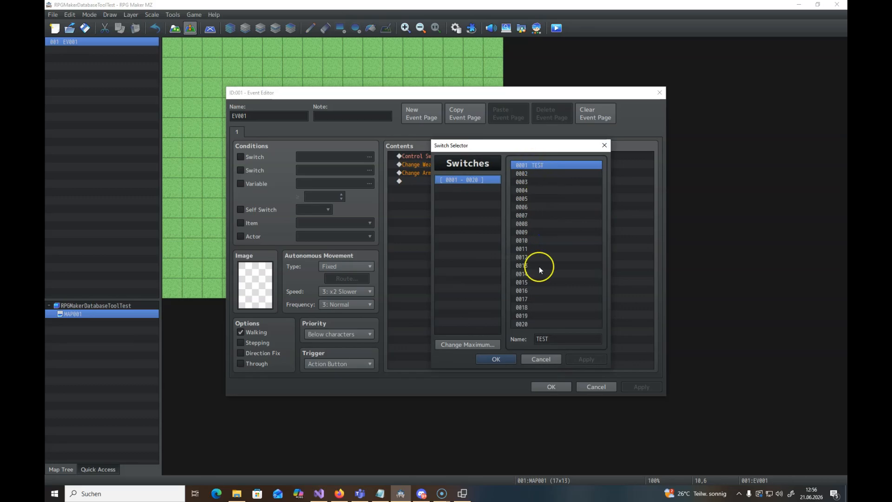
pyautogui.click(539, 356)
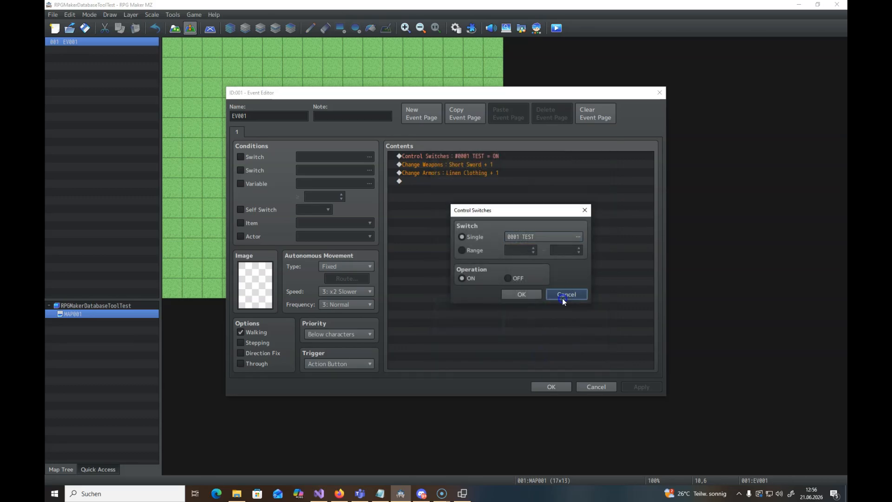
pyautogui.click(562, 298)
pyautogui.click(586, 385)
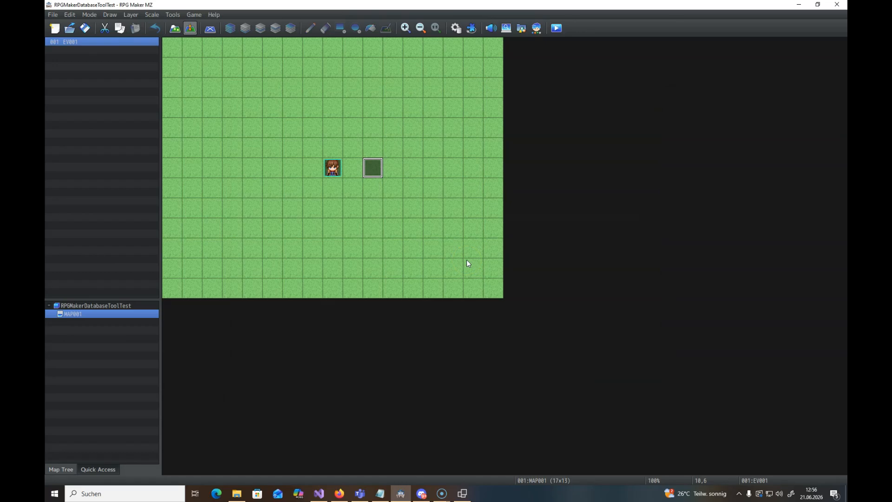
pyautogui.click(393, 170)
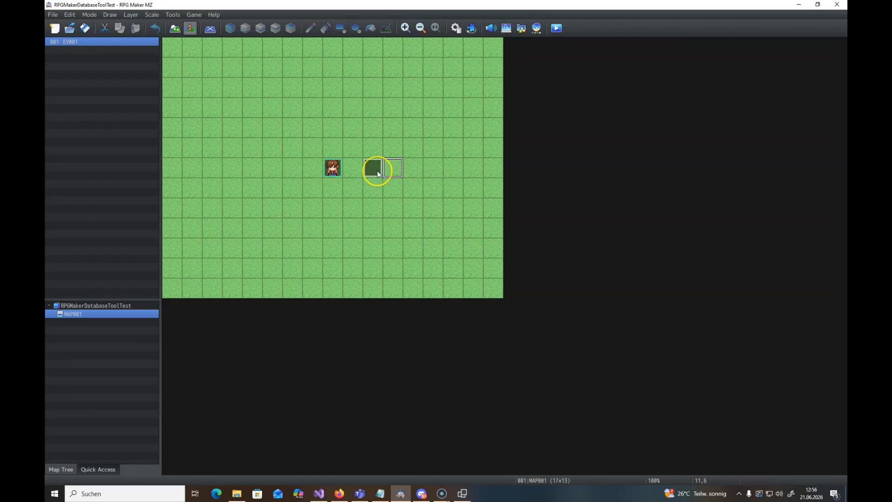
pyautogui.click(377, 171)
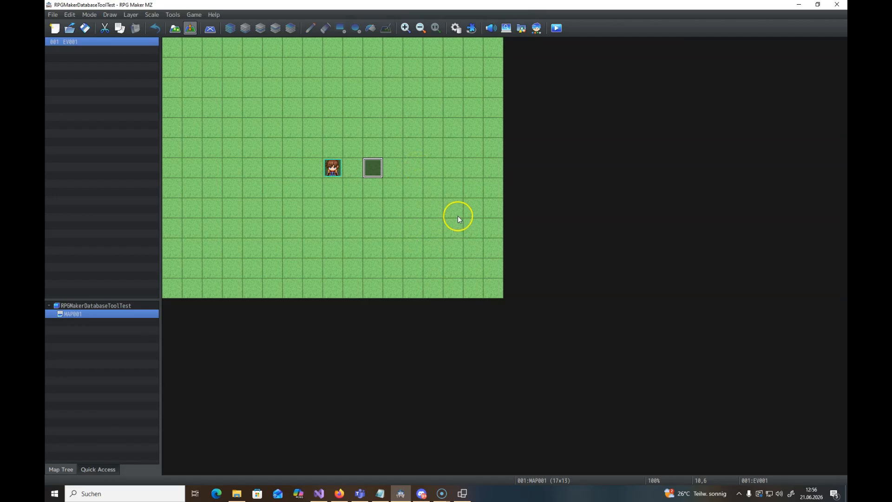
pyautogui.click(402, 191)
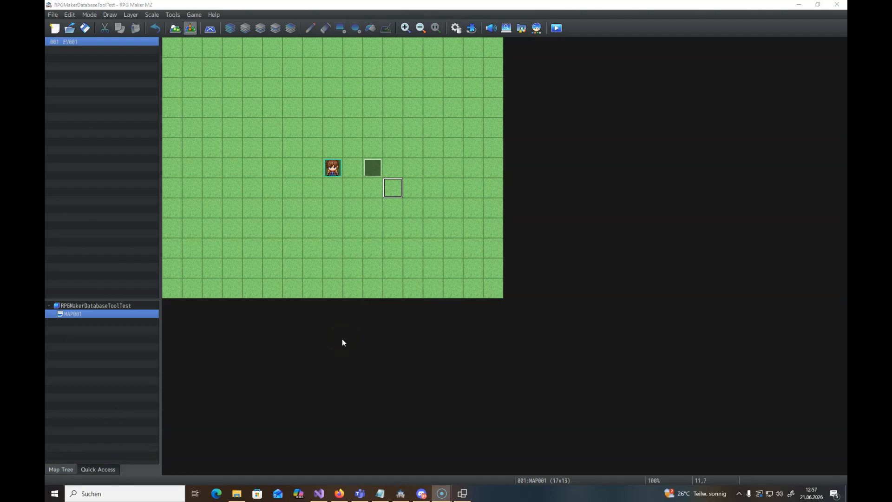
pyautogui.click(343, 334)
pyautogui.click(361, 299)
pyautogui.click(439, 362)
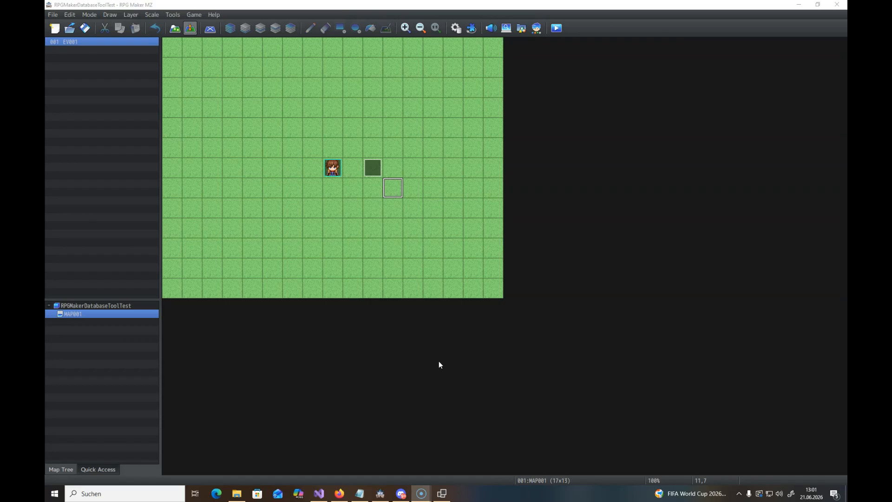
# Switch to Discord and add a check mark reaction to the Database Tool Pro giveaway message in the giveaways channel
pyautogui.click(401, 494)
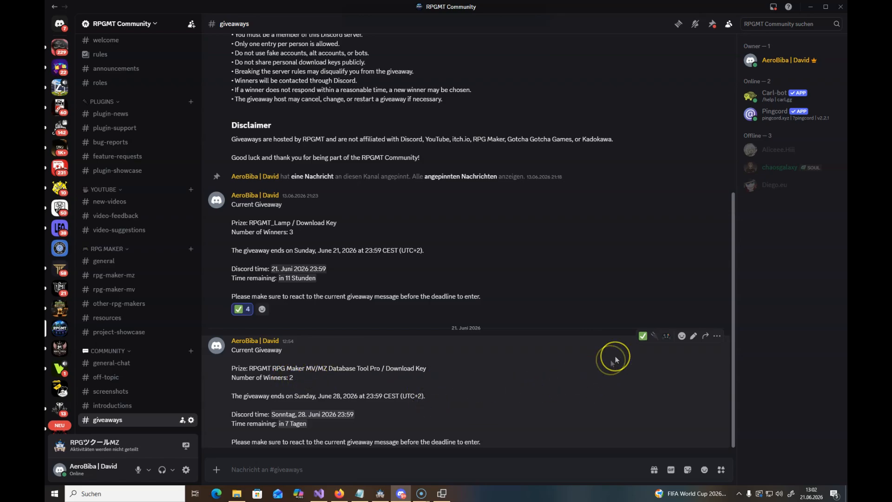
pyautogui.click(641, 337)
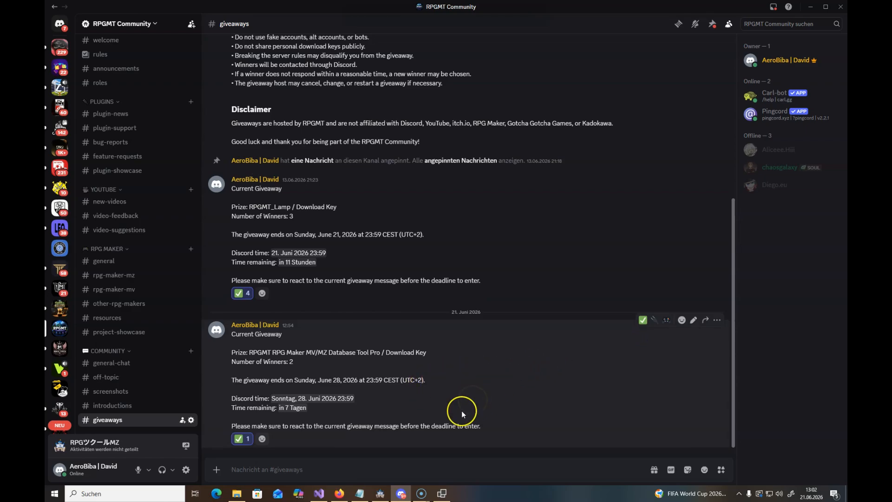
pyautogui.moveTo(422, 492)
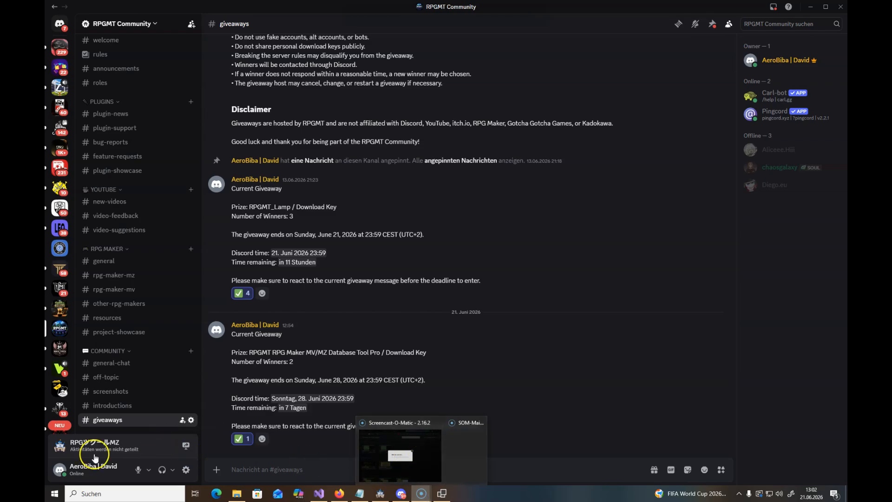